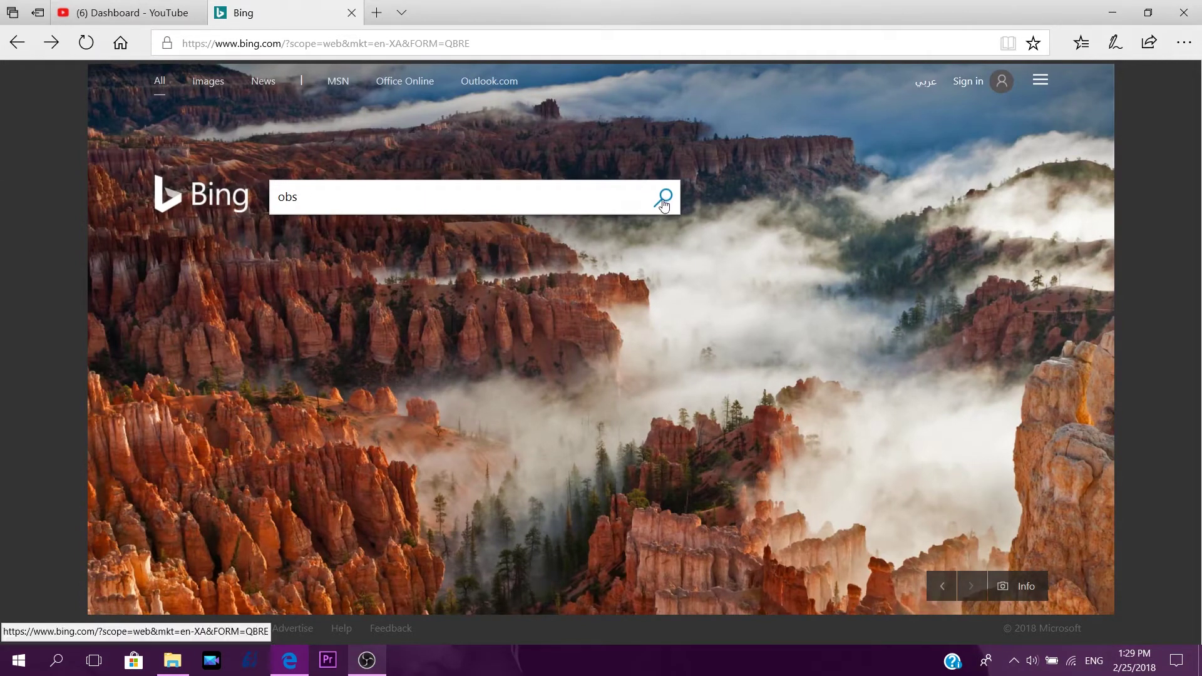
# - Run a Bing web search for 'obs'
pyautogui.click(325, 201)
pyautogui.press('Return')
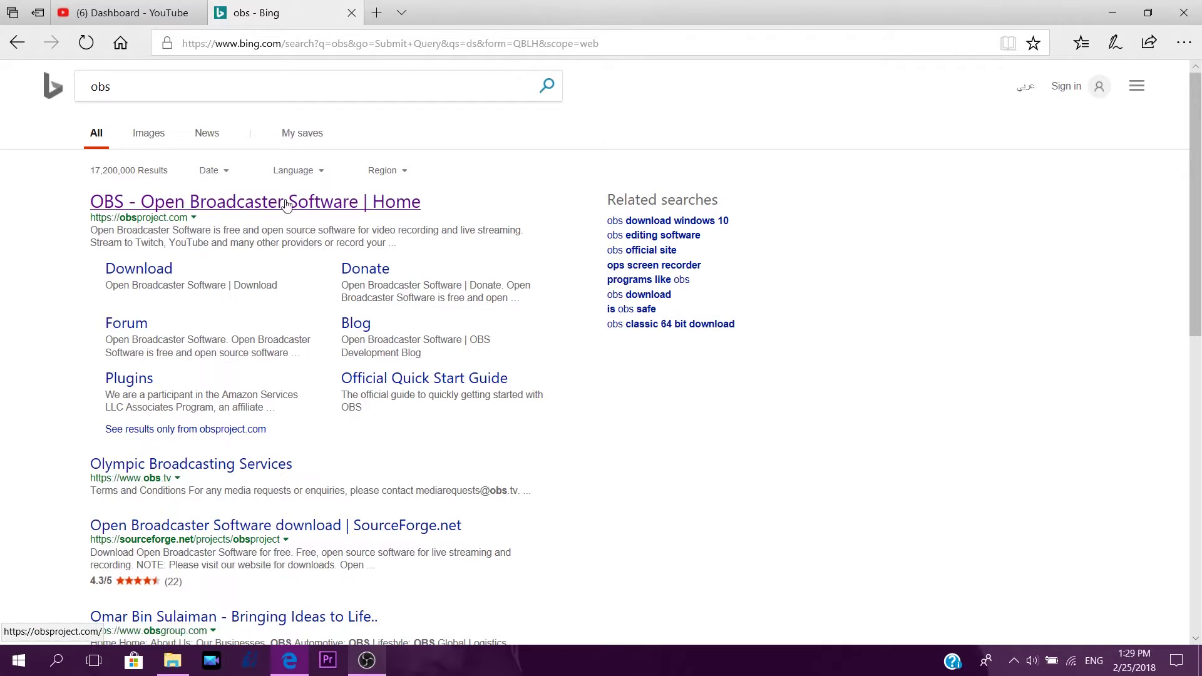
# - Open the 'OBS - Open Broadcaster Software | Home' search result
pyautogui.click(248, 206)
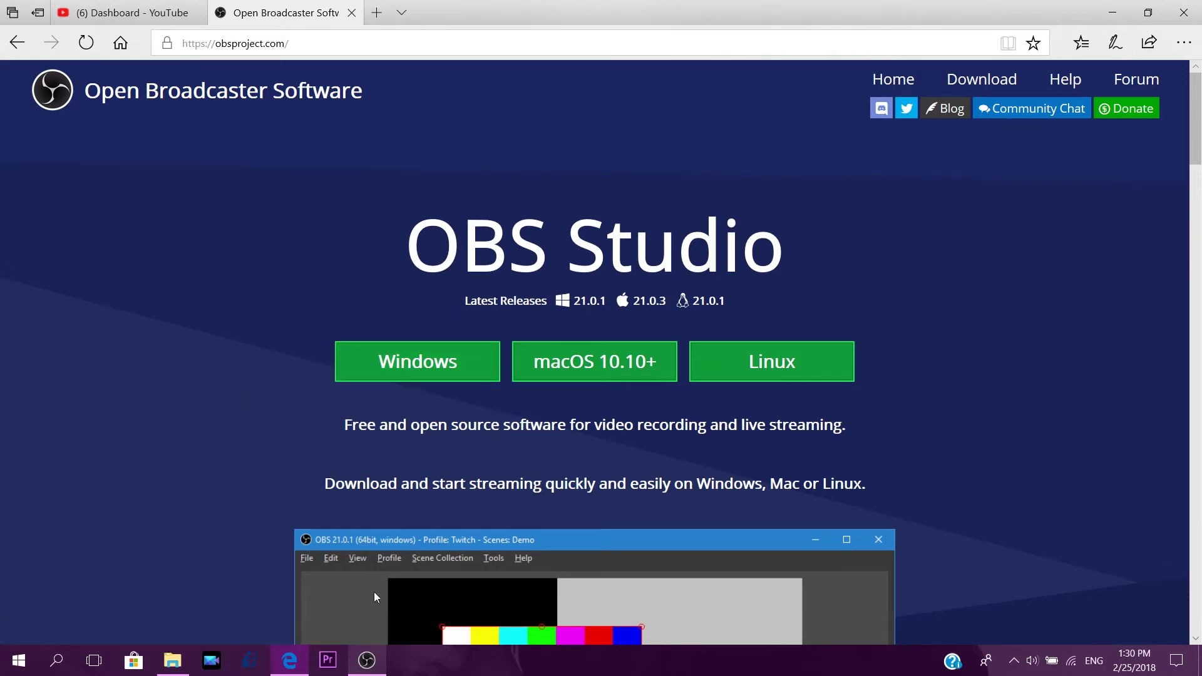
pyautogui.click(366, 660)
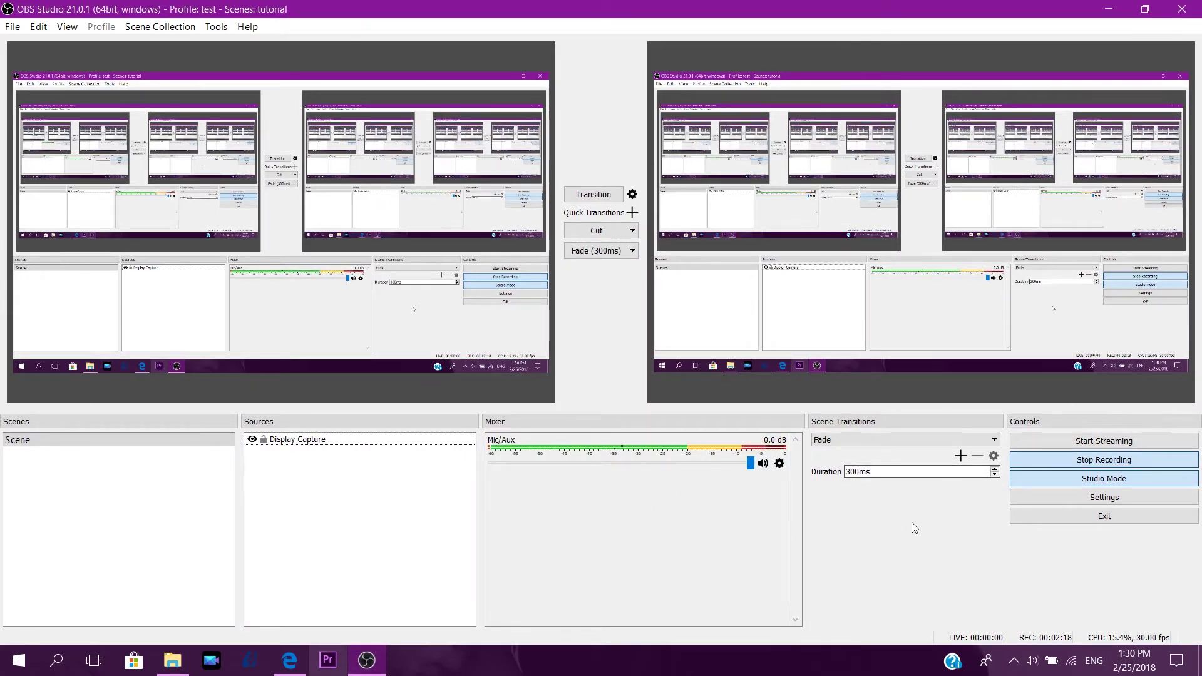
pyautogui.click(1062, 485)
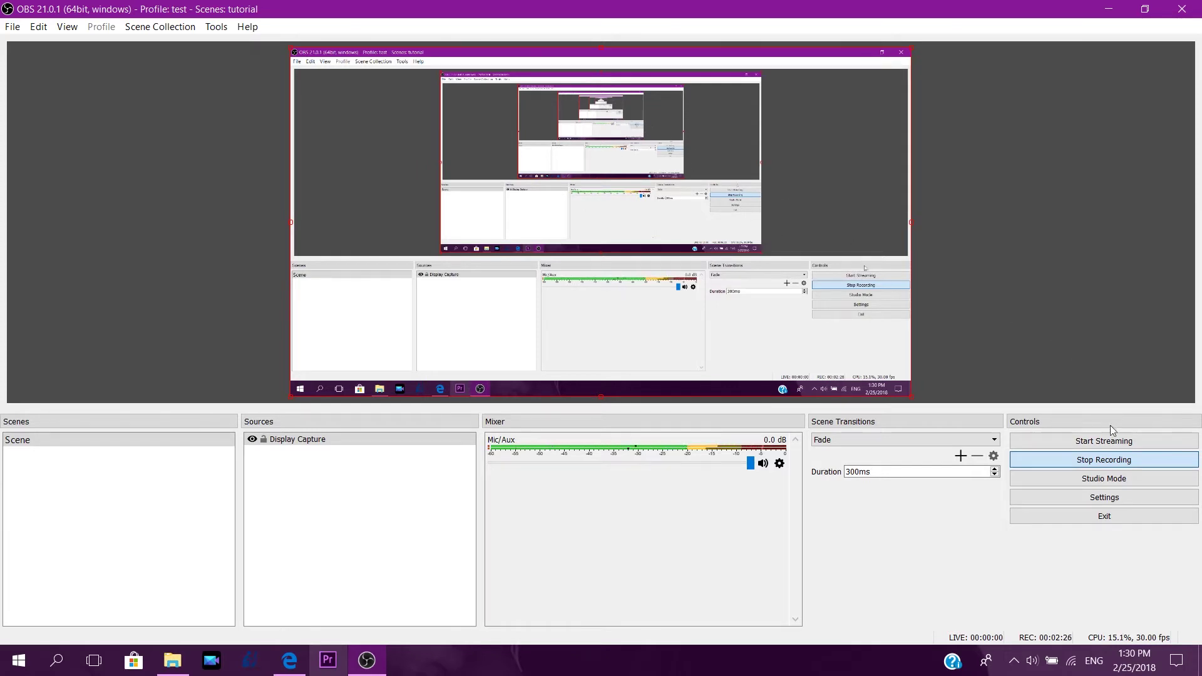
pyautogui.click(1104, 478)
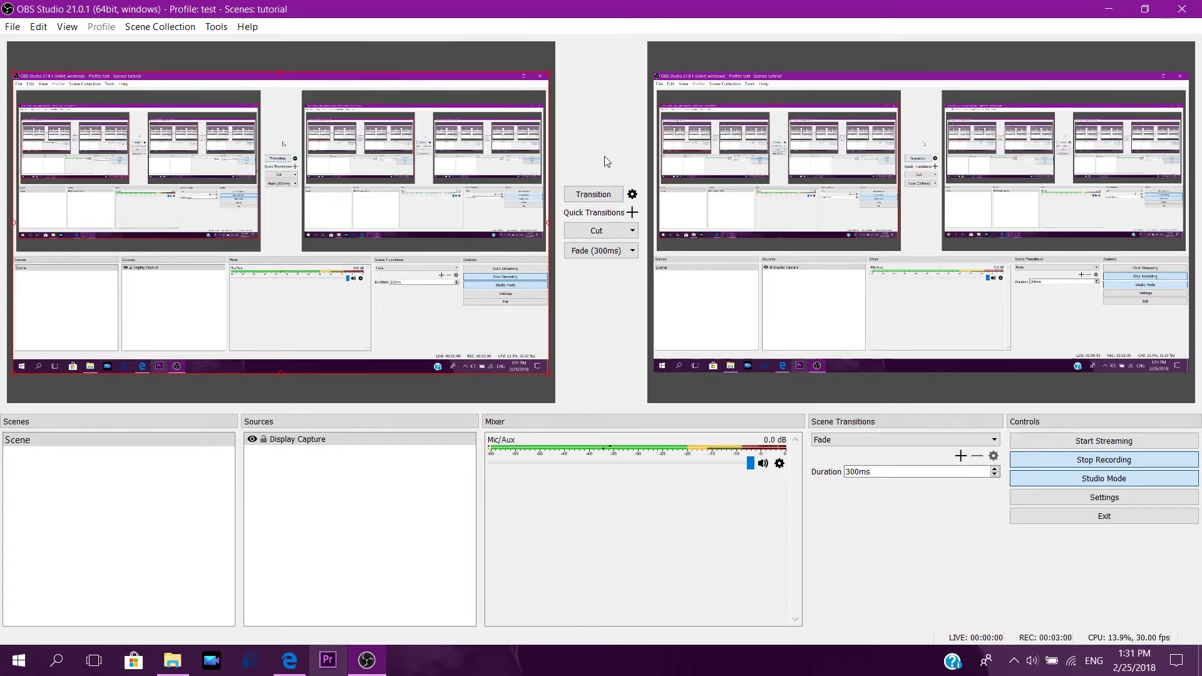
pyautogui.rightClick(328, 527)
pyautogui.moveTo(394, 536)
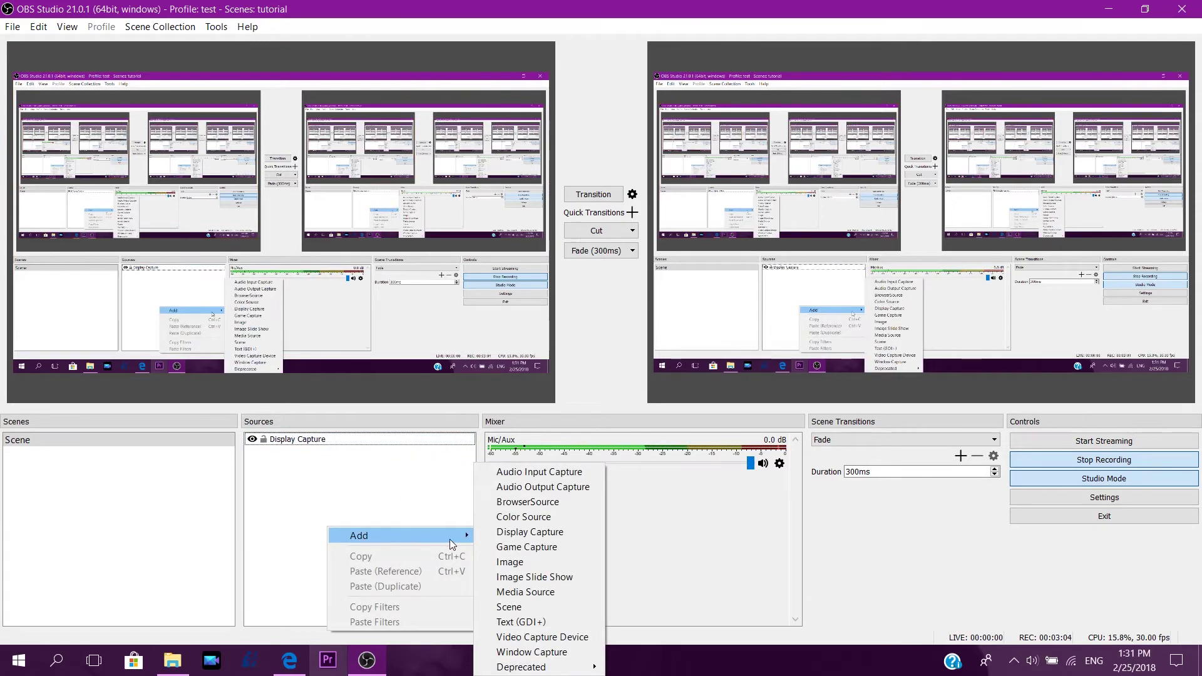
pyautogui.click(508, 522)
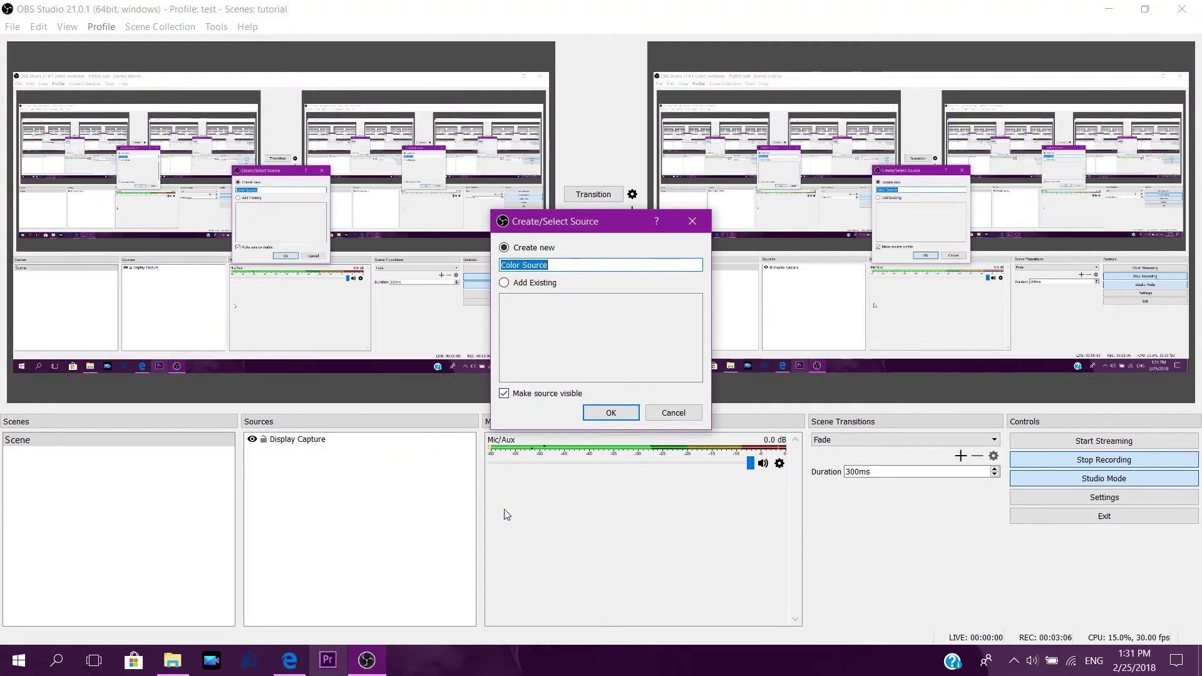
pyautogui.click(601, 412)
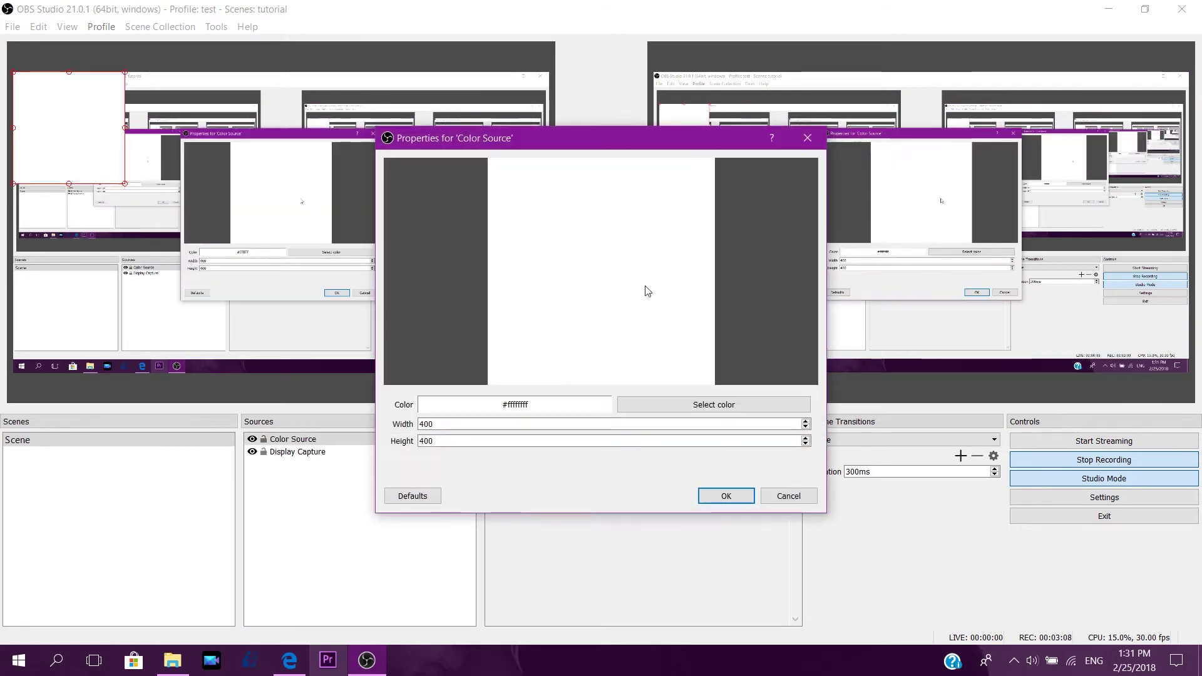
pyautogui.click(659, 404)
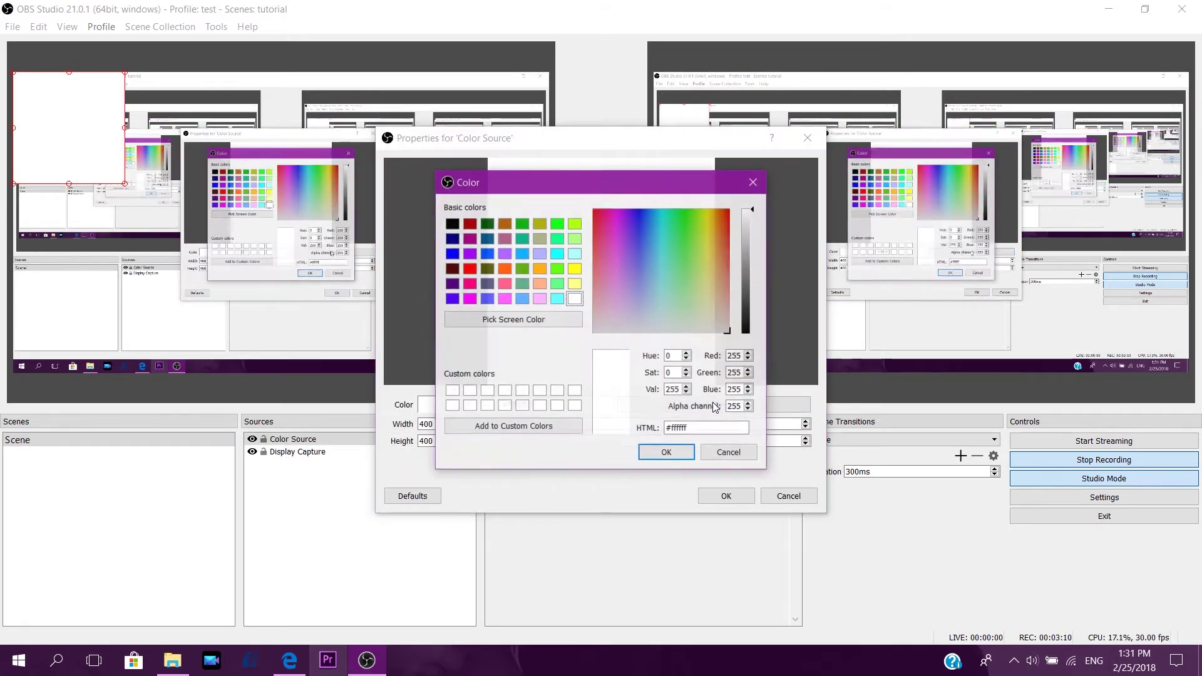
pyautogui.click(454, 226)
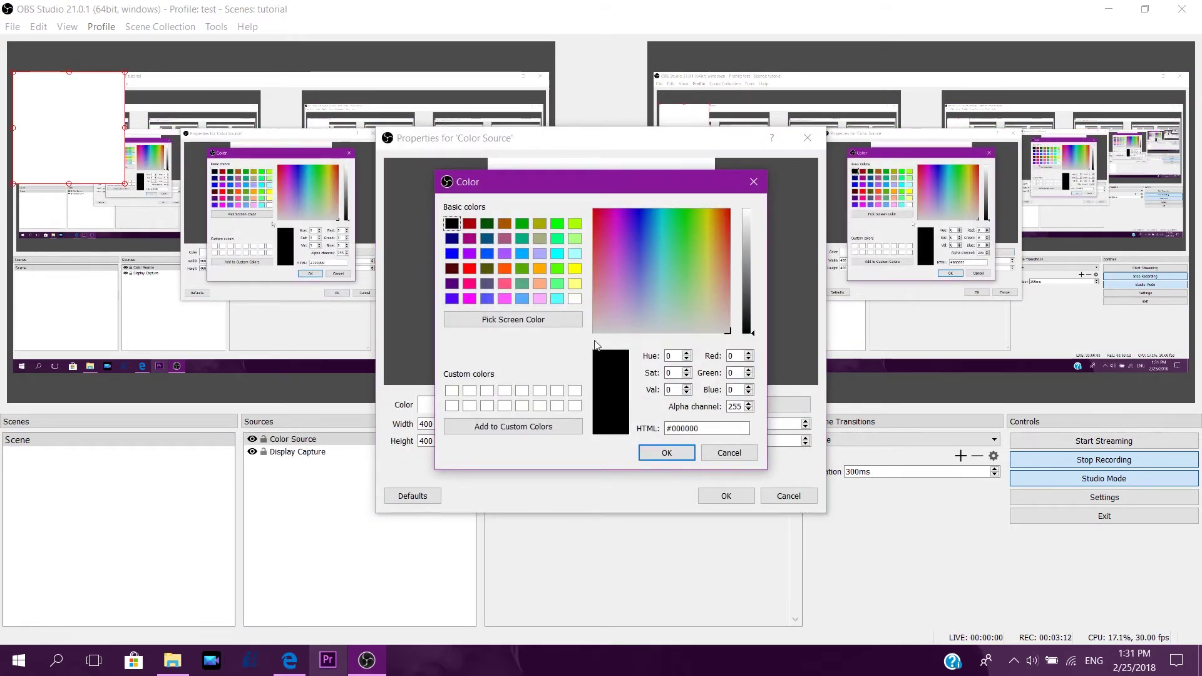
pyautogui.click(659, 454)
pyautogui.click(722, 495)
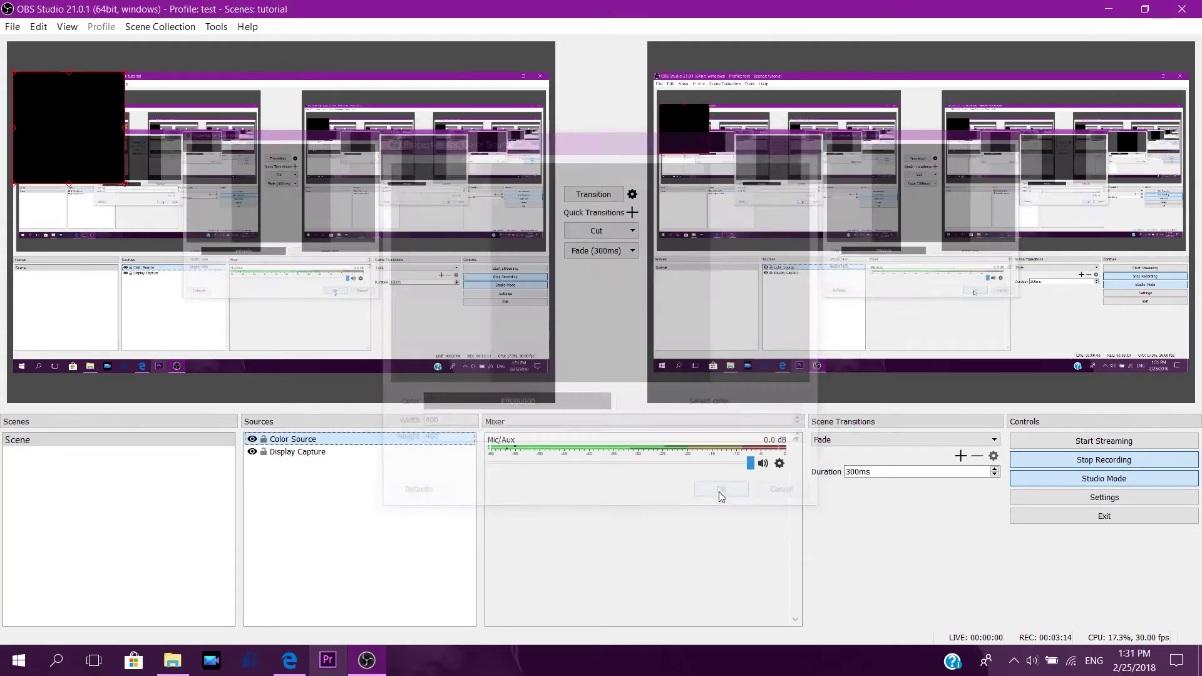
pyautogui.moveTo(129, 185)
pyautogui.mouseDown()
pyautogui.moveTo(289, 254)
pyautogui.moveTo(301, 271)
pyautogui.mouseUp()
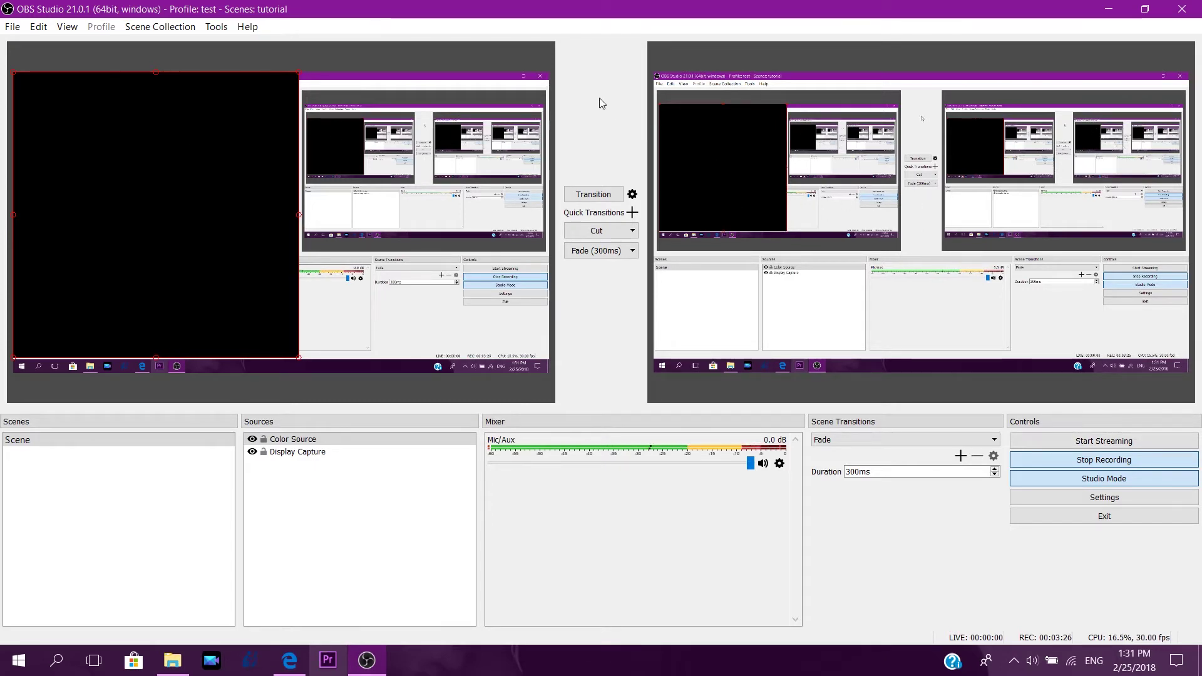
pyautogui.click(593, 194)
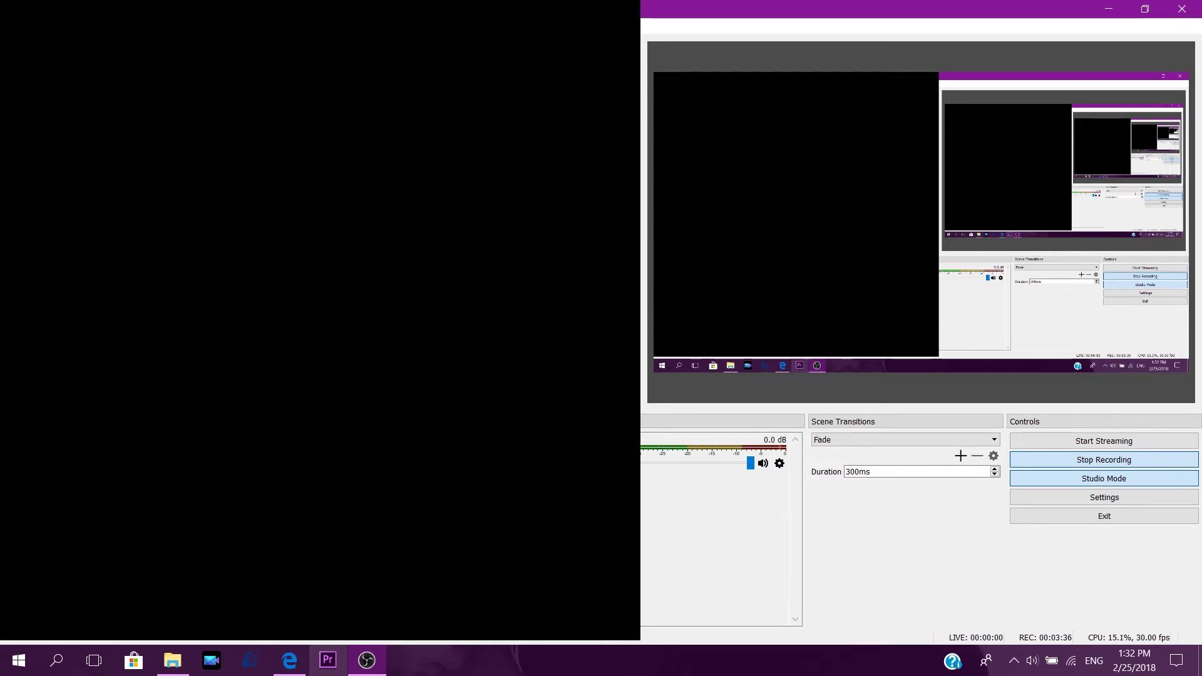
pyautogui.press('Delete')
pyautogui.press('Return')
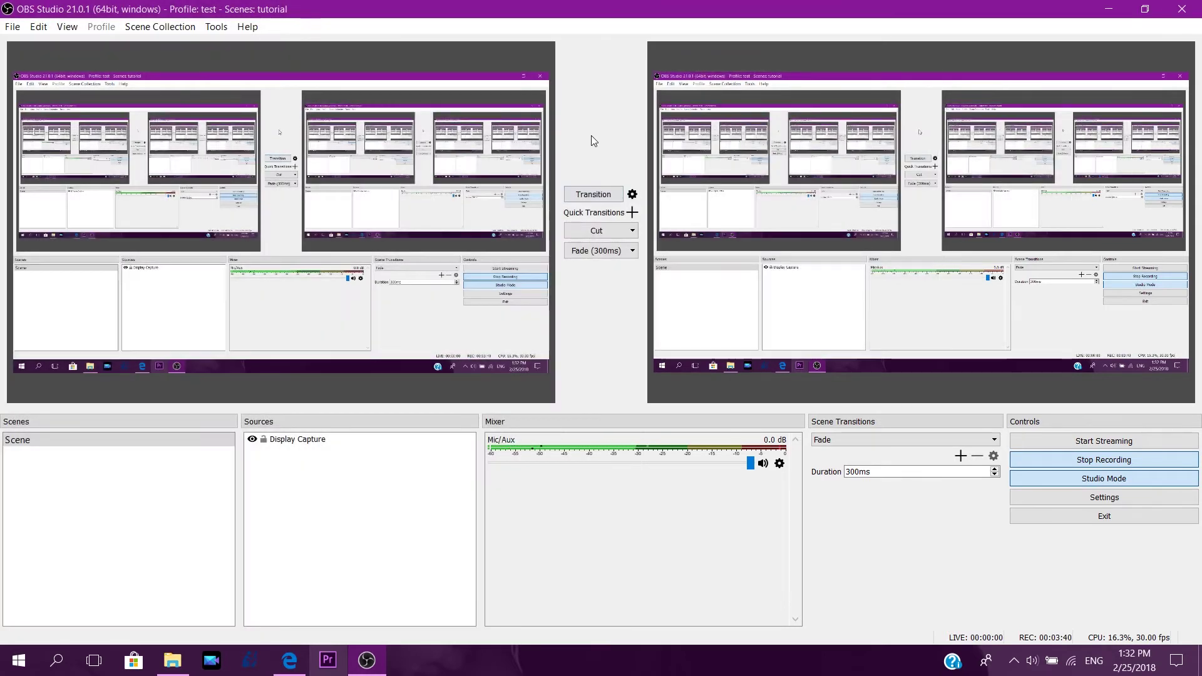
pyautogui.click(308, 503)
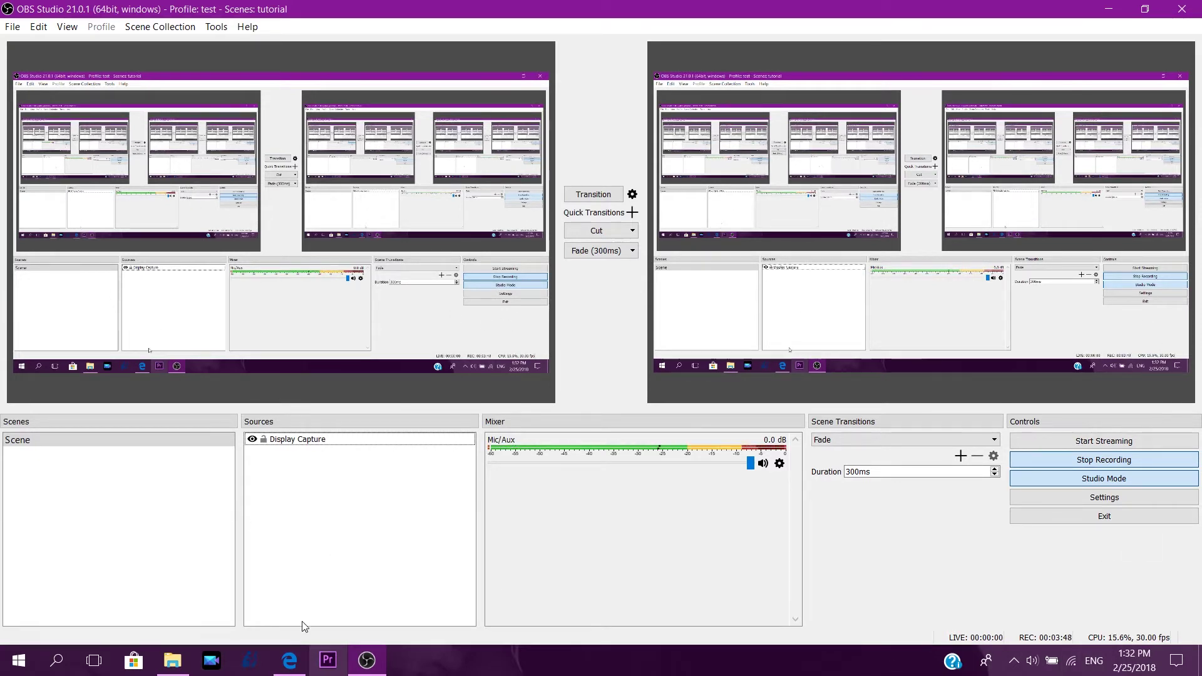
# - Check the rtmp server URL on YouTube's Live Streaming dashboard, then return to OBS
pyautogui.click(290, 661)
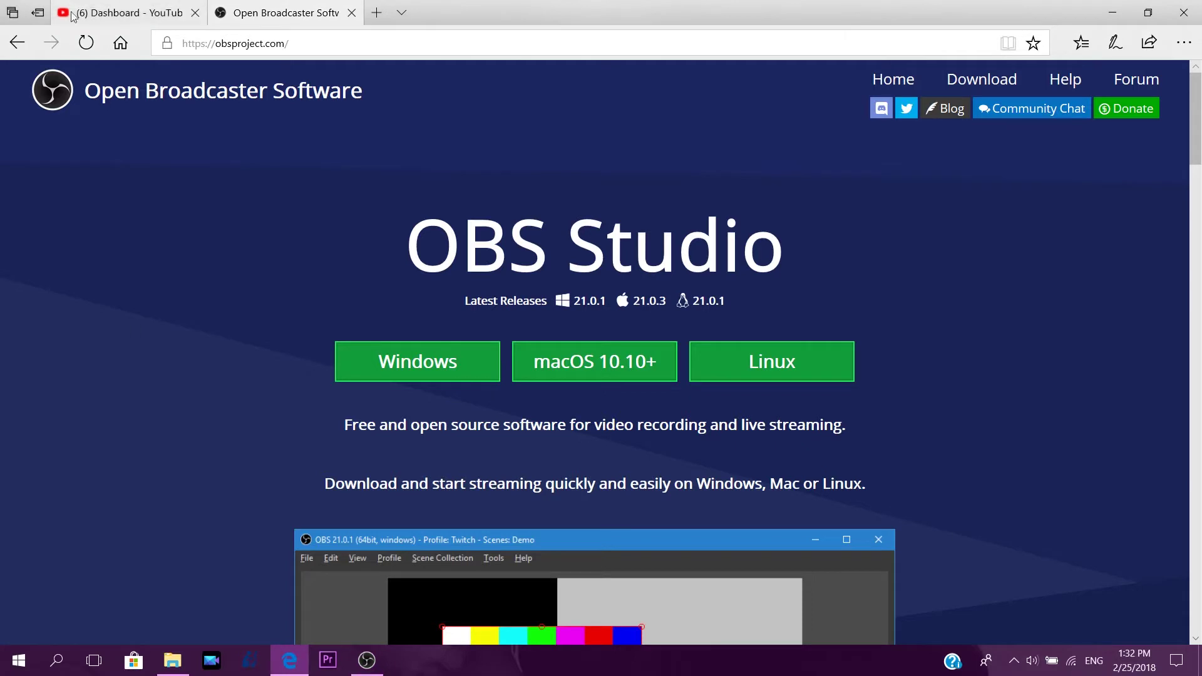
pyautogui.click(99, 10)
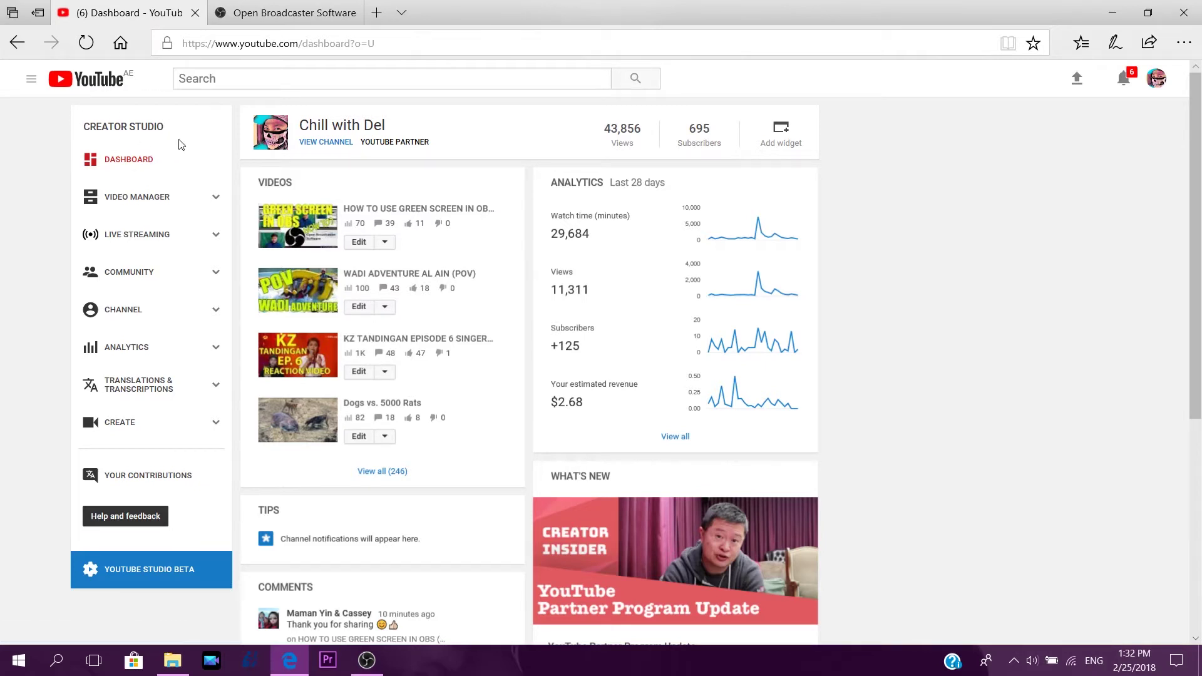
pyautogui.click(181, 242)
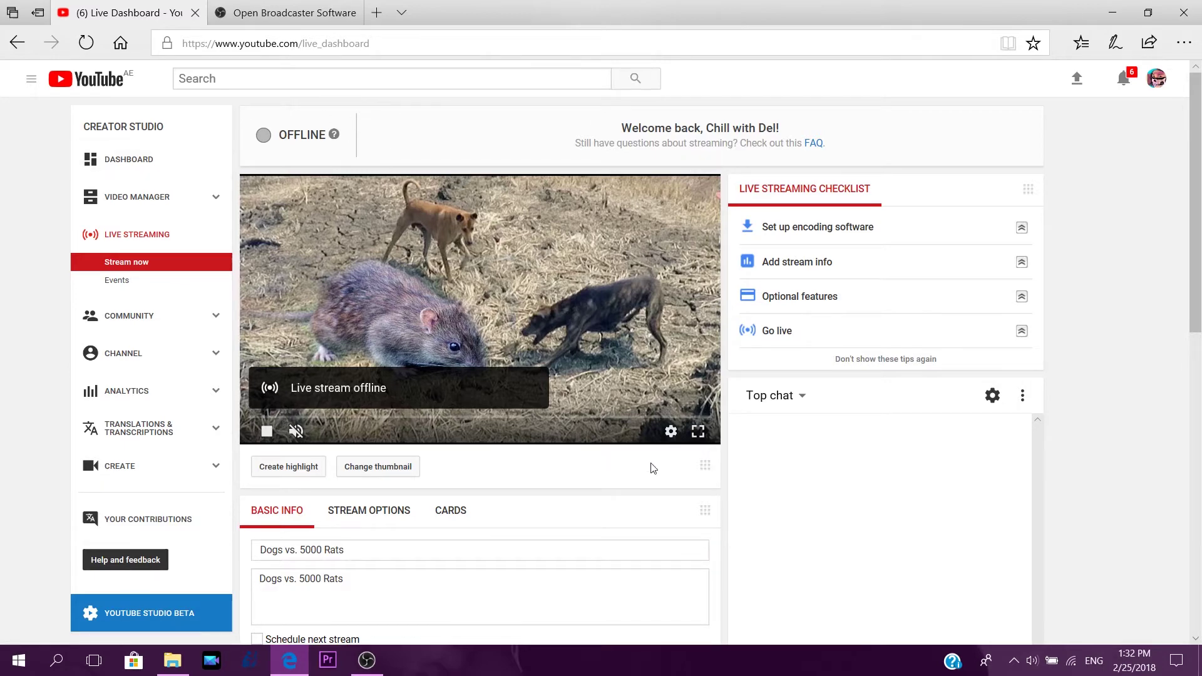
pyautogui.scroll(-5, 652, 464)
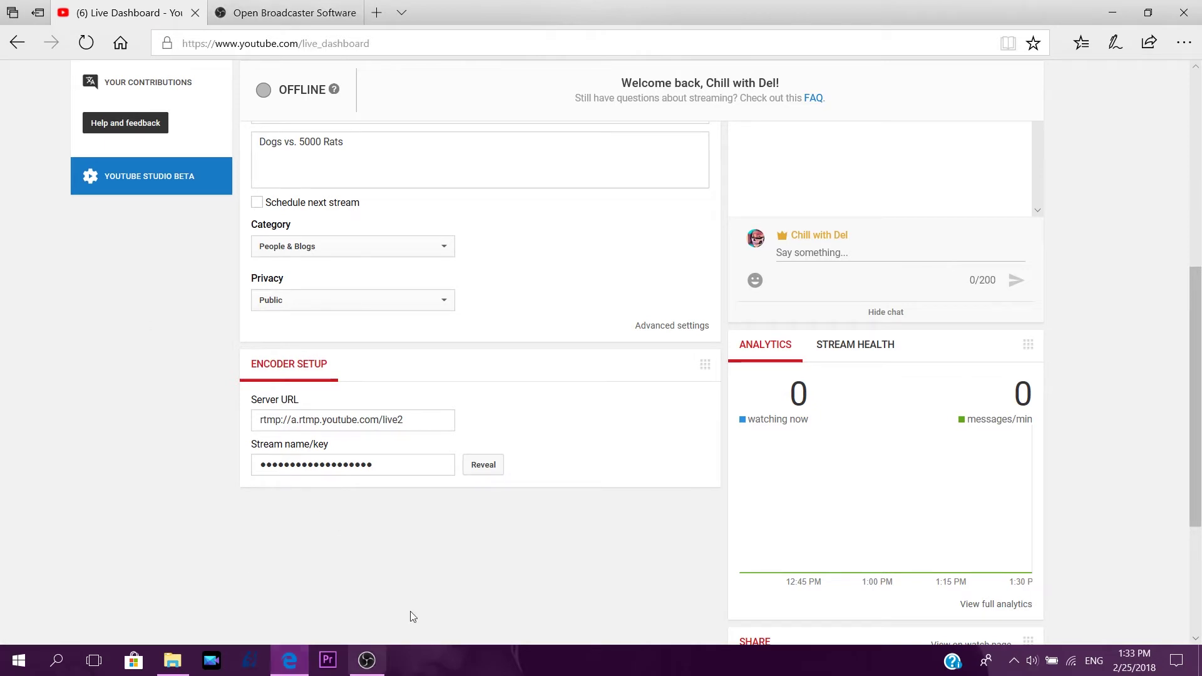
pyautogui.click(372, 663)
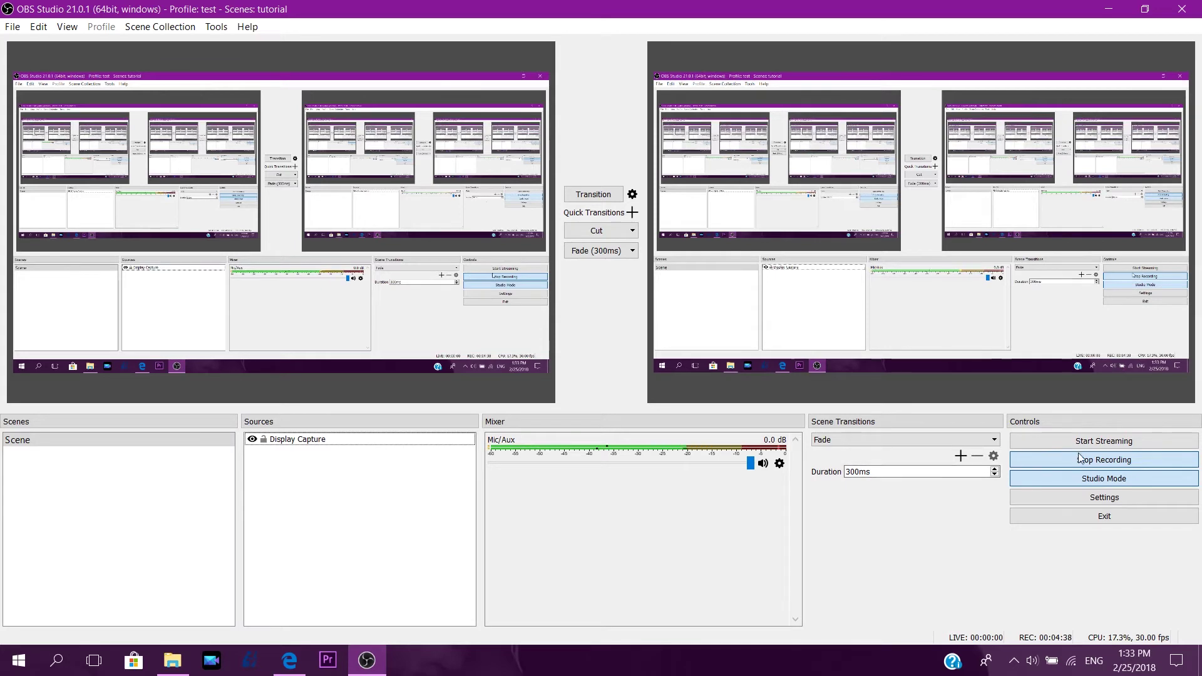
# - Stream to YouTube / YouTube Gaming's primary ingest server with the stream key entered
pyautogui.click(1108, 505)
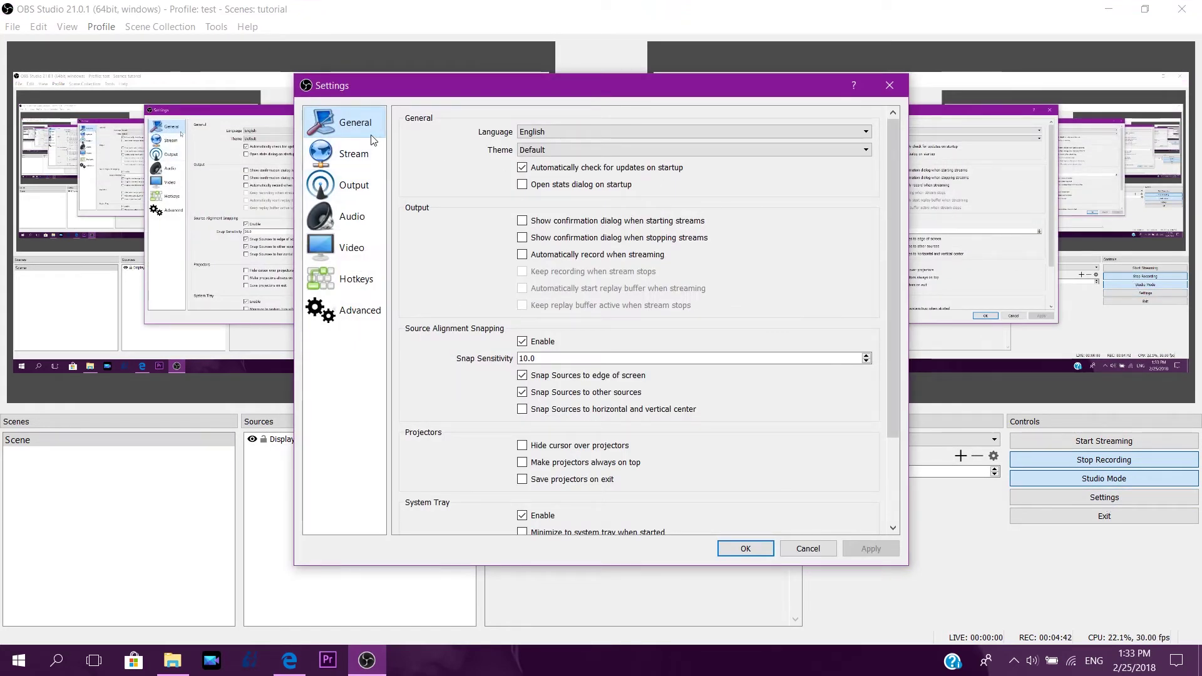
pyautogui.click(355, 155)
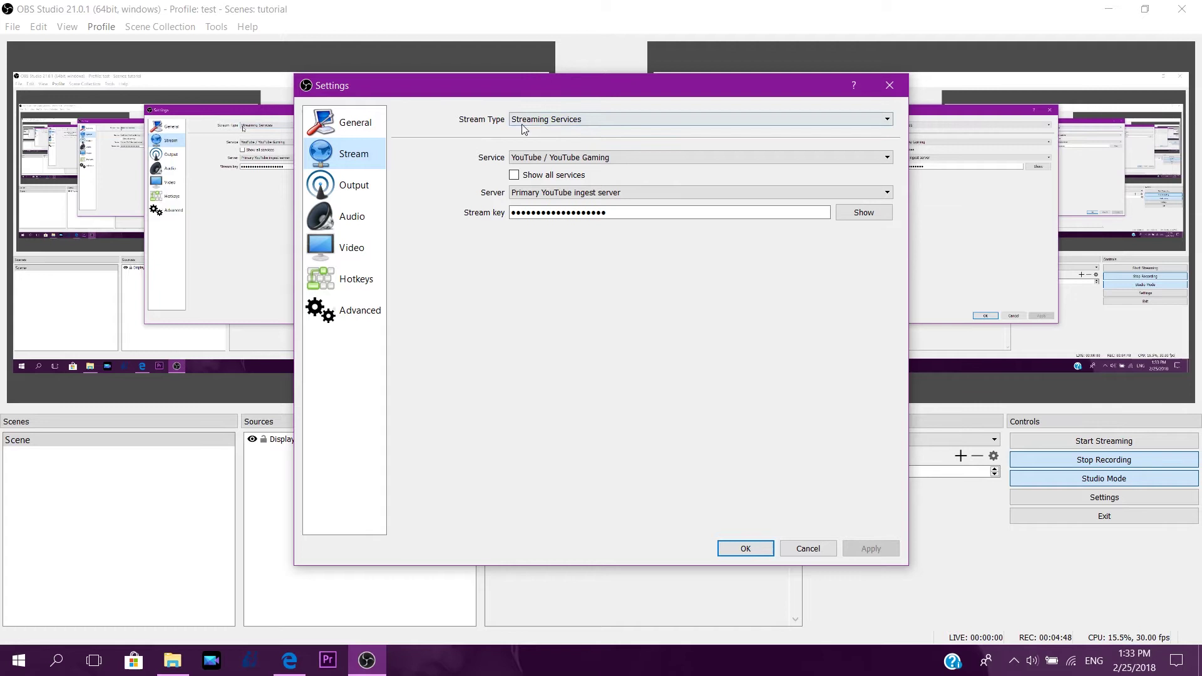
pyautogui.click(617, 158)
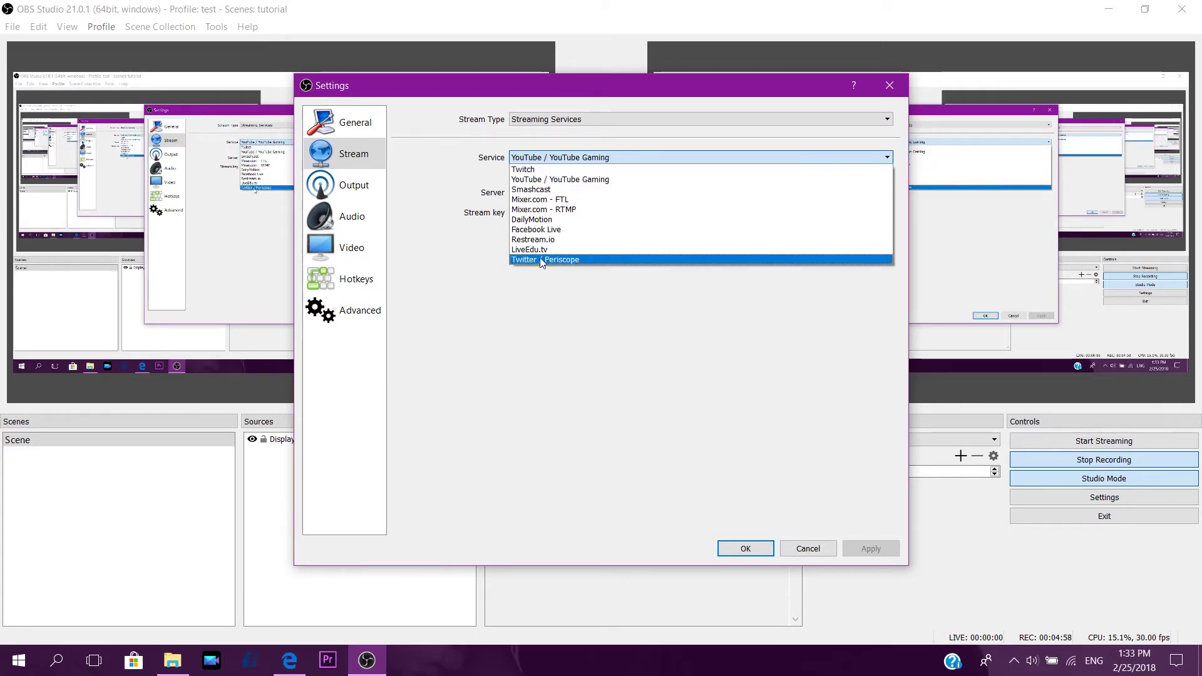
pyautogui.click(529, 180)
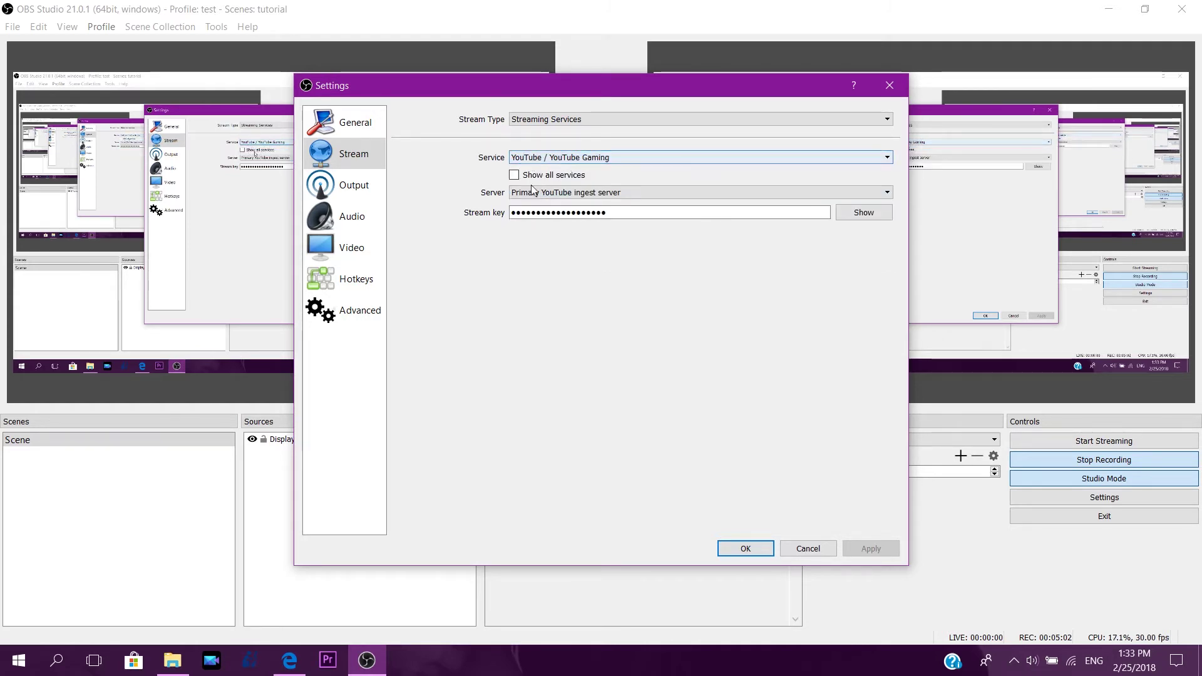
pyautogui.click(609, 212)
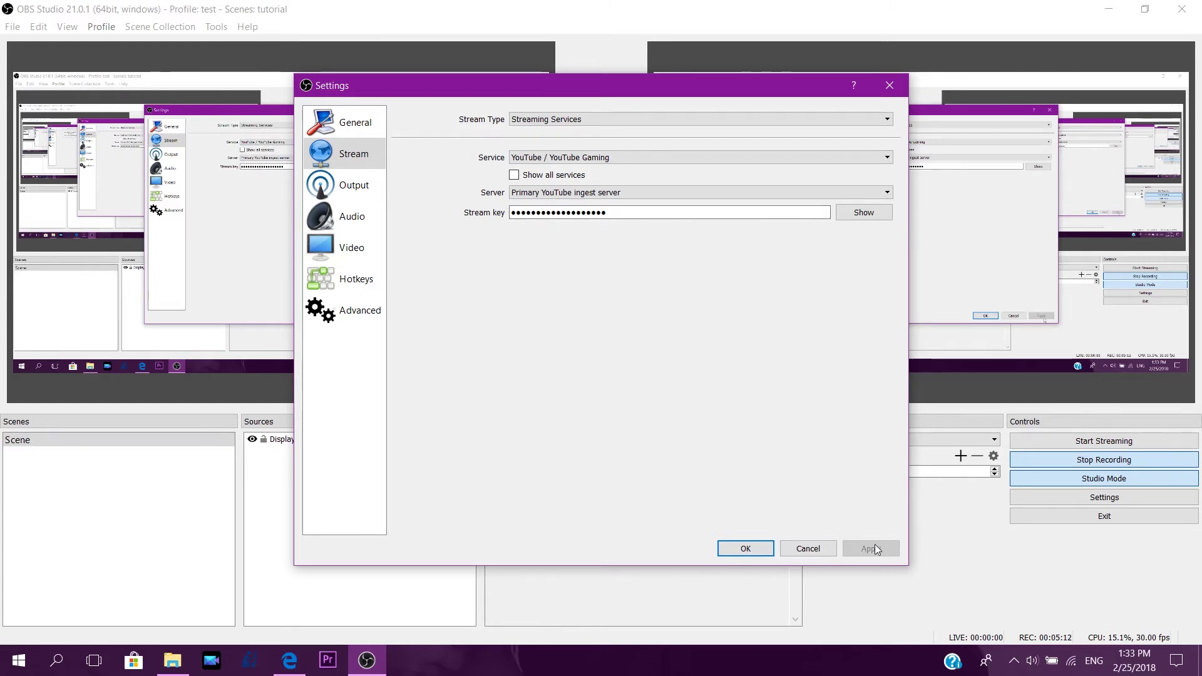
pyautogui.click(743, 549)
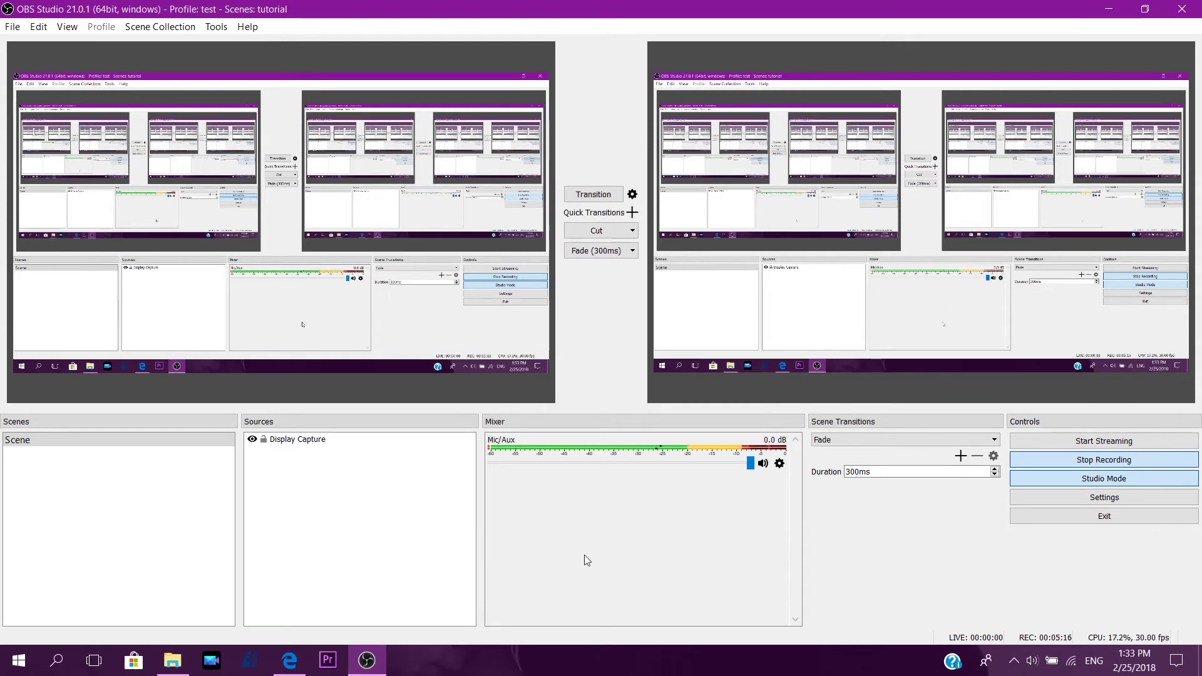
# - In the YouTube live dashboard, keep the stream's privacy set to Public
pyautogui.click(437, 502)
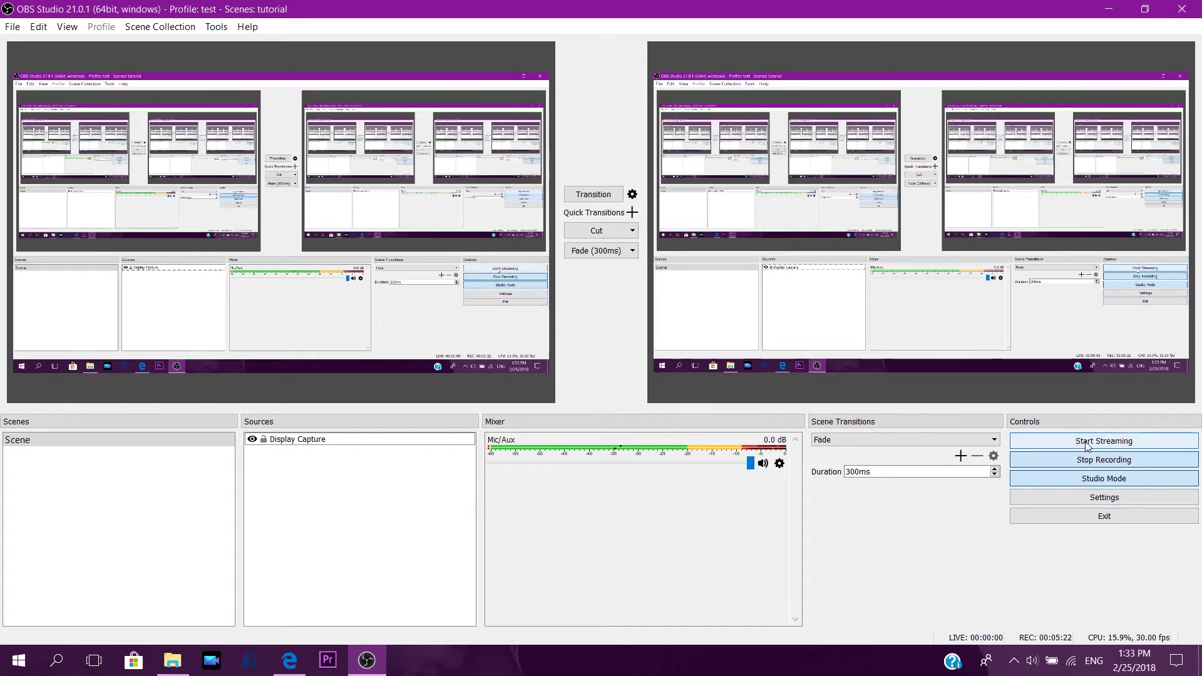
pyautogui.click(286, 663)
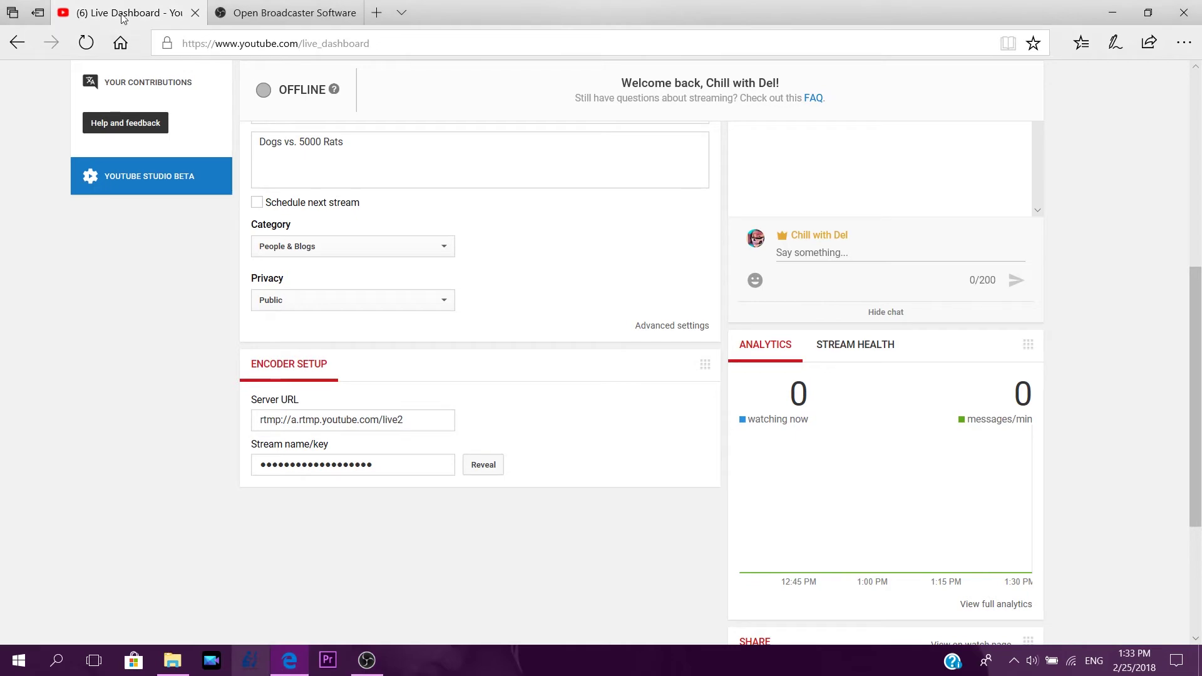
pyautogui.scroll(5, 262, 307)
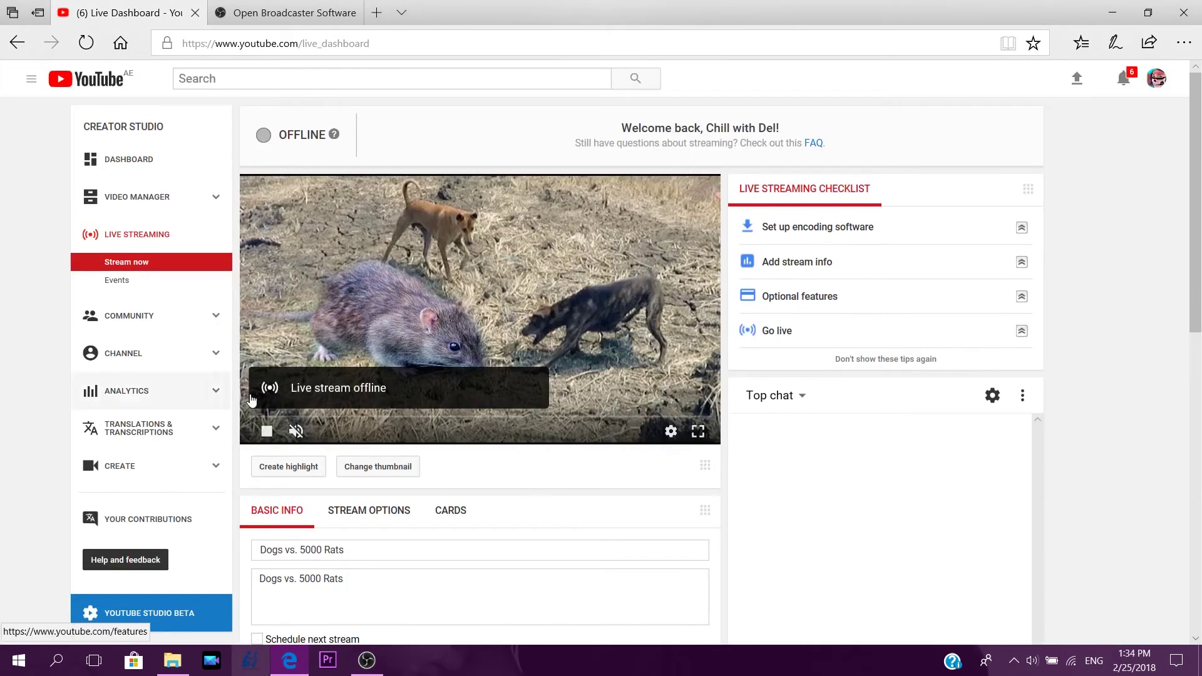
pyautogui.scroll(-2, 583, 298)
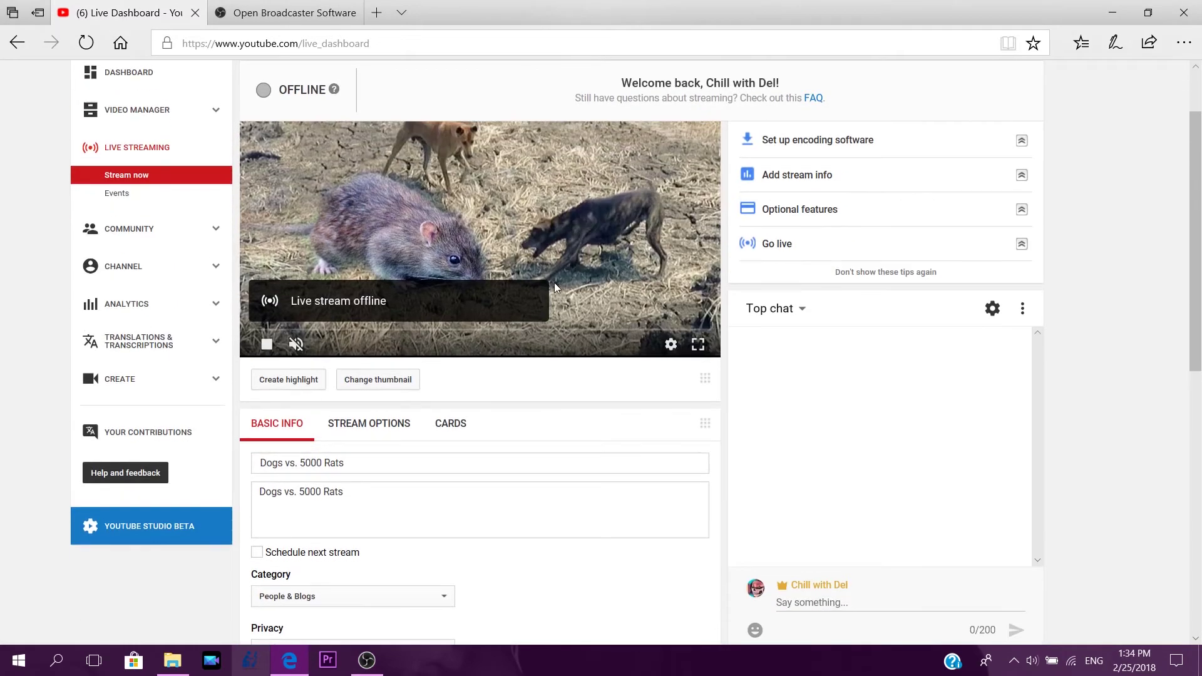
pyautogui.scroll(2, 554, 283)
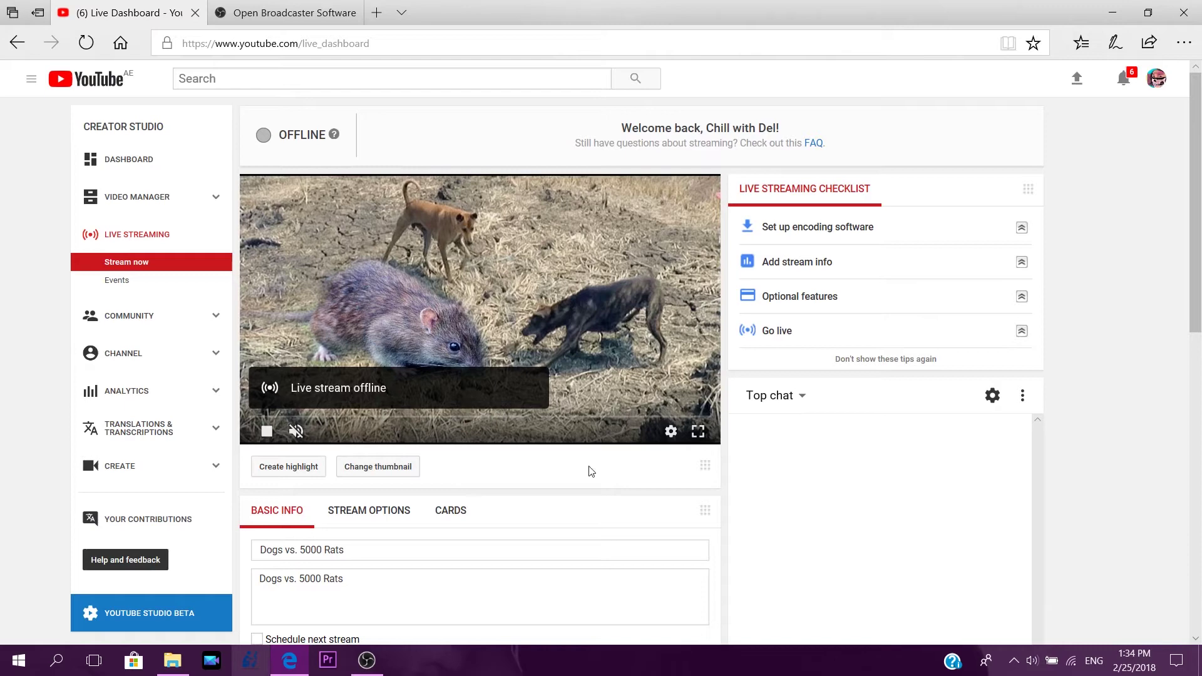
pyautogui.scroll(-4, 587, 472)
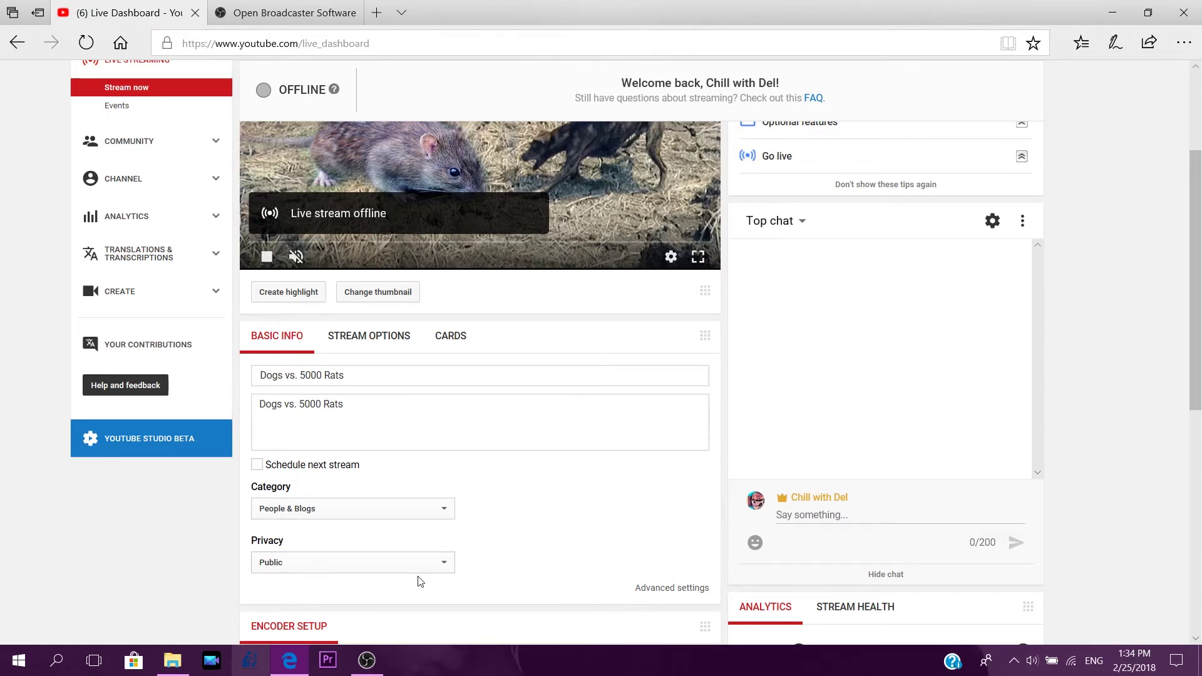
pyautogui.click(444, 566)
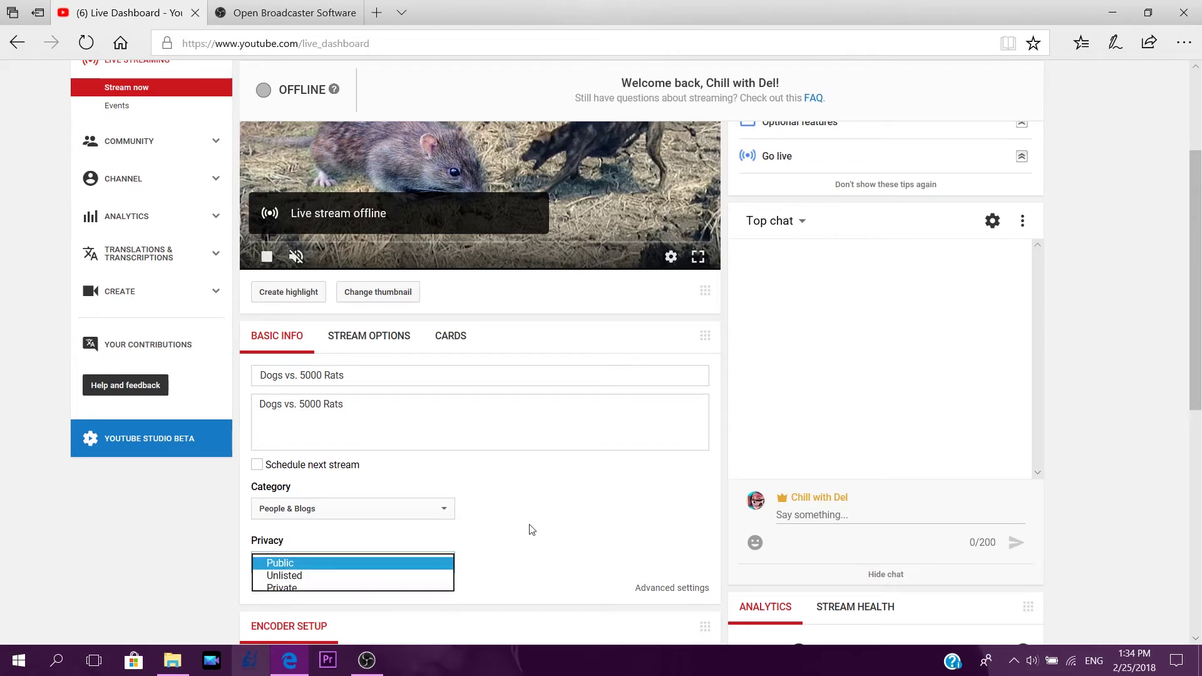
pyautogui.click(373, 559)
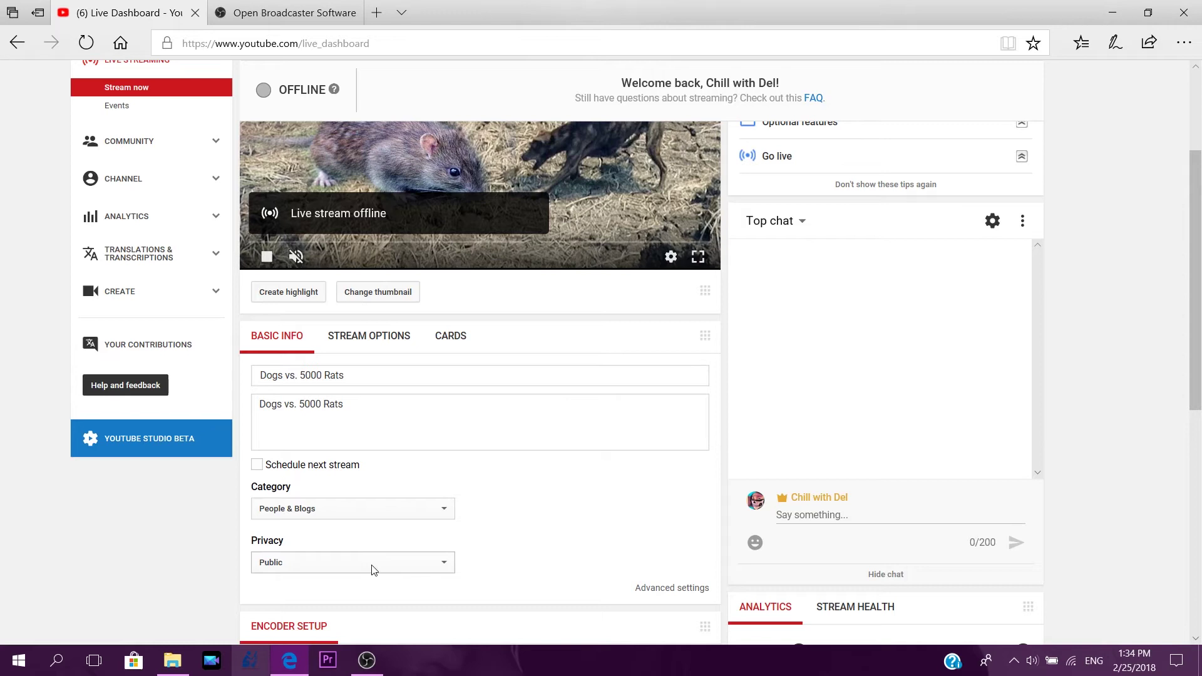
pyautogui.click(368, 570)
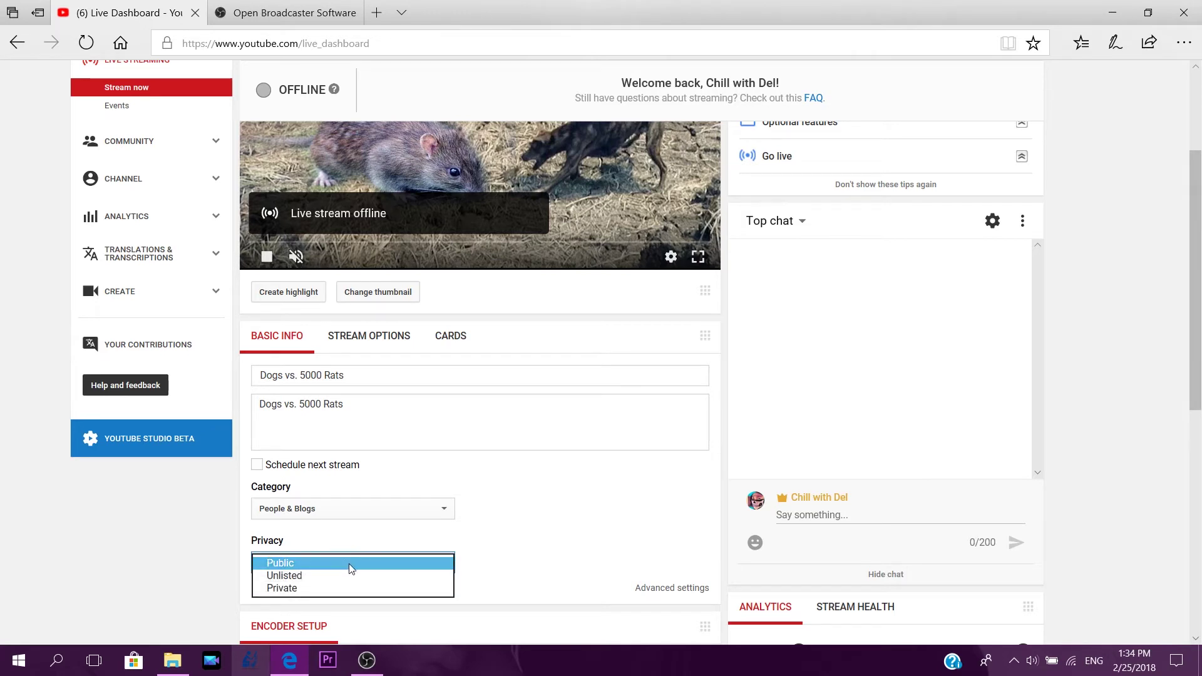
pyautogui.click(381, 491)
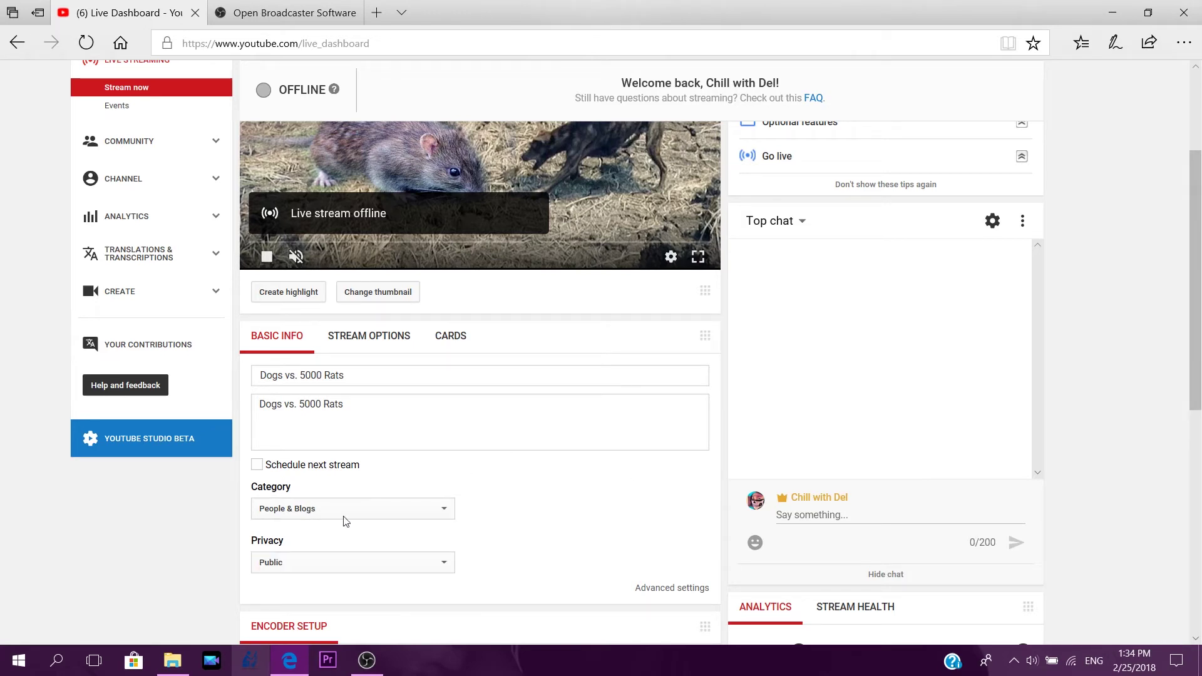
# - Keep the category as People & Blogs and review the Cards and Basic Info sections
pyautogui.click(441, 512)
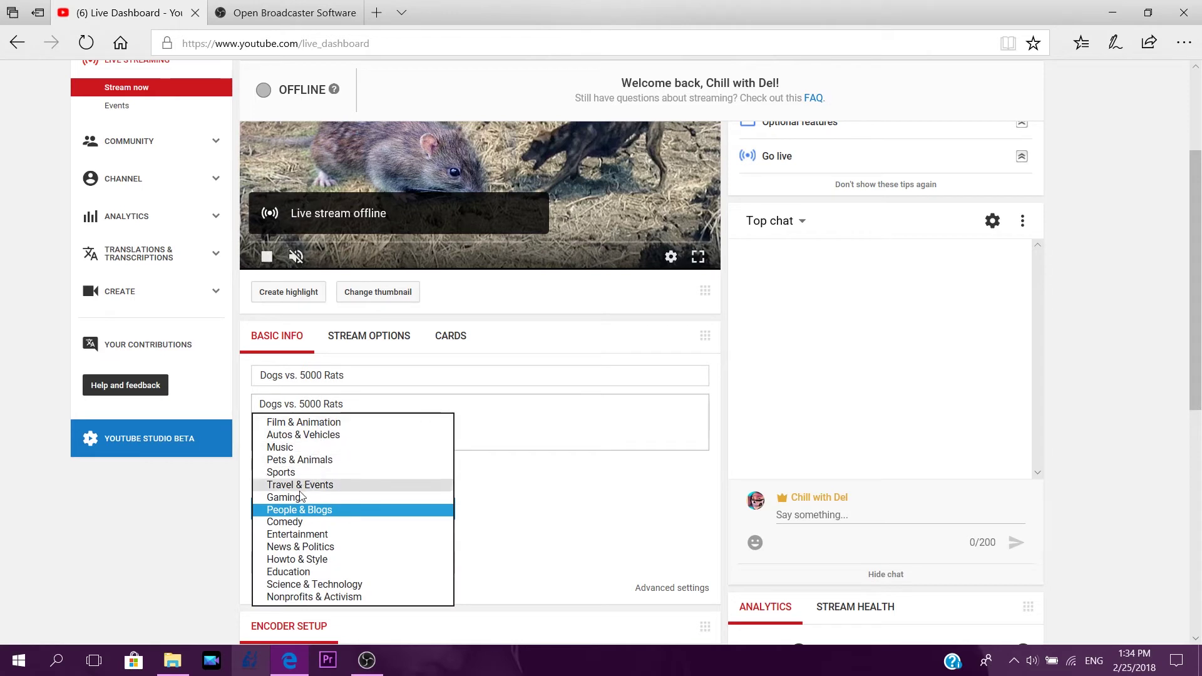
pyautogui.click(490, 508)
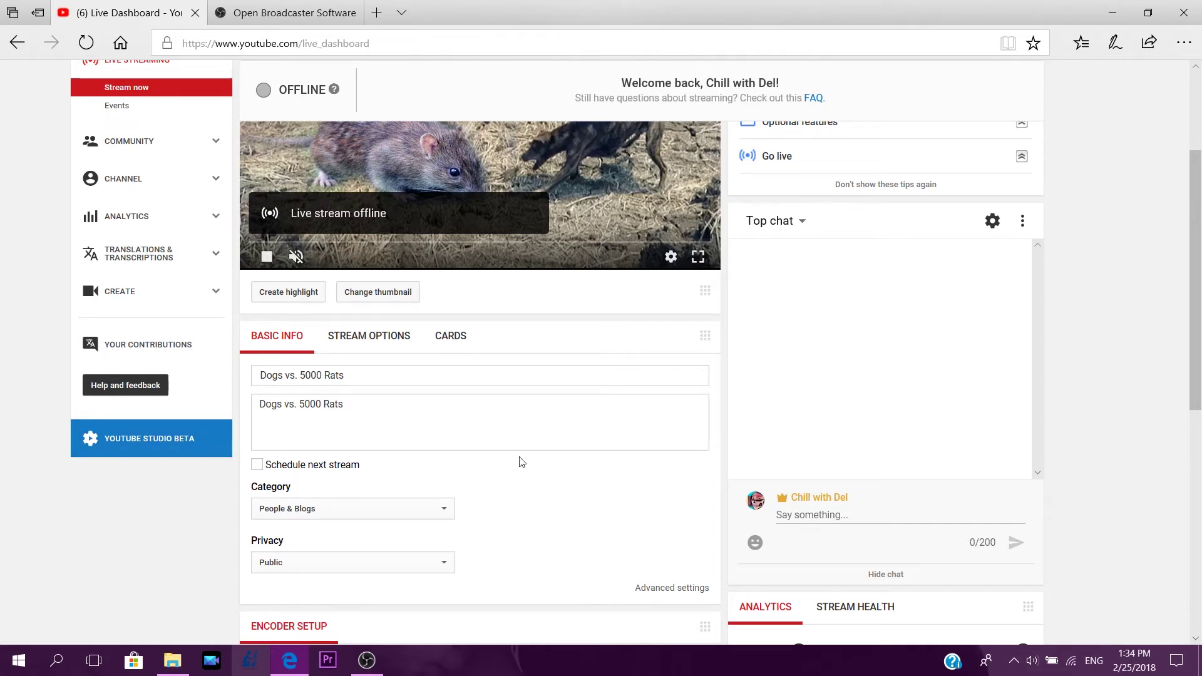
pyautogui.click(451, 340)
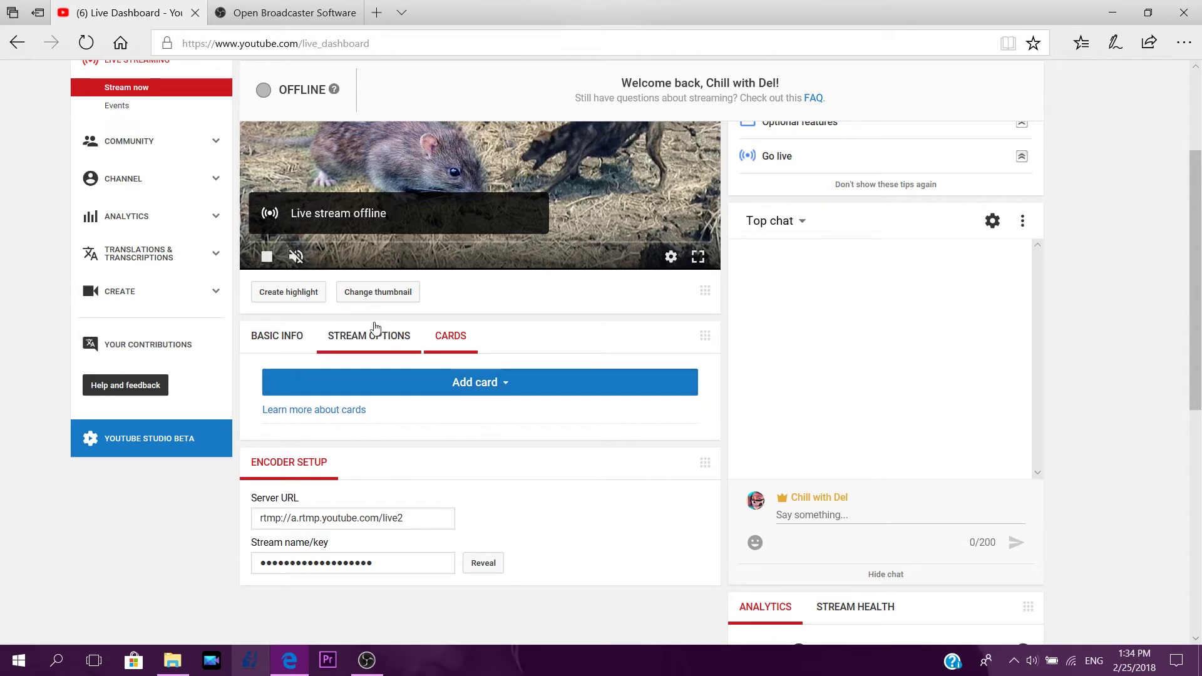
pyautogui.click(276, 338)
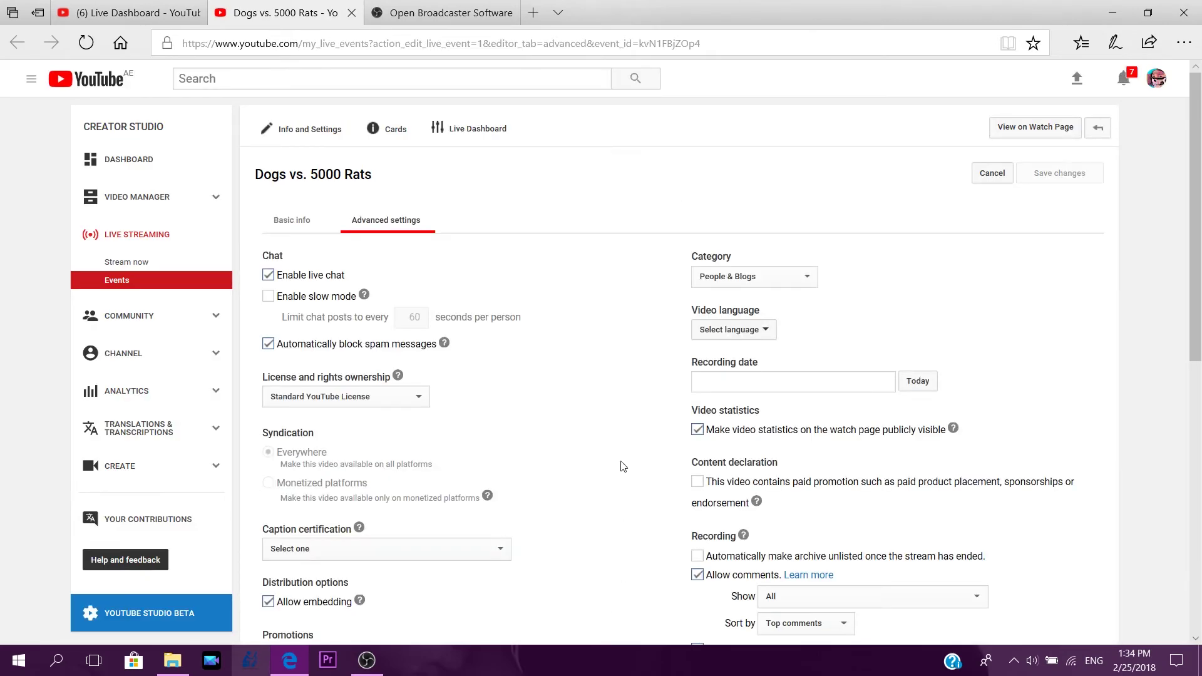
pyautogui.scroll(-5, 620, 464)
pyautogui.scroll(4, 629, 462)
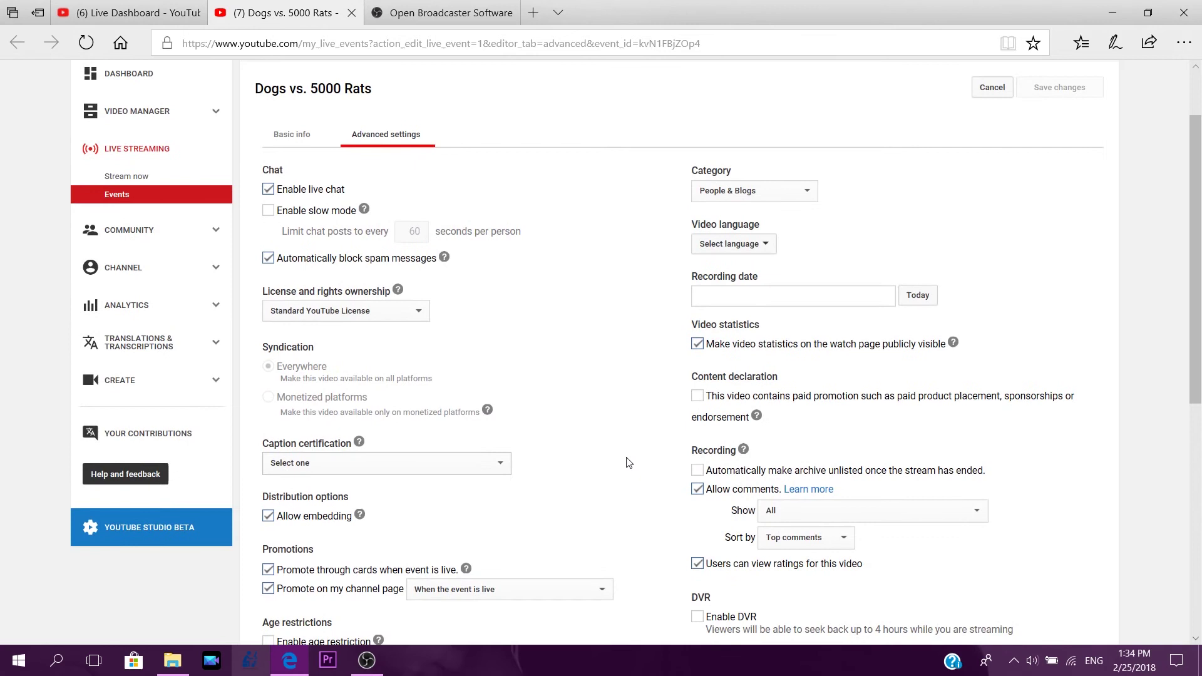
pyautogui.scroll(2, 626, 461)
# - Go to the event's Basic info tab and select its Tags field
pyautogui.click(289, 224)
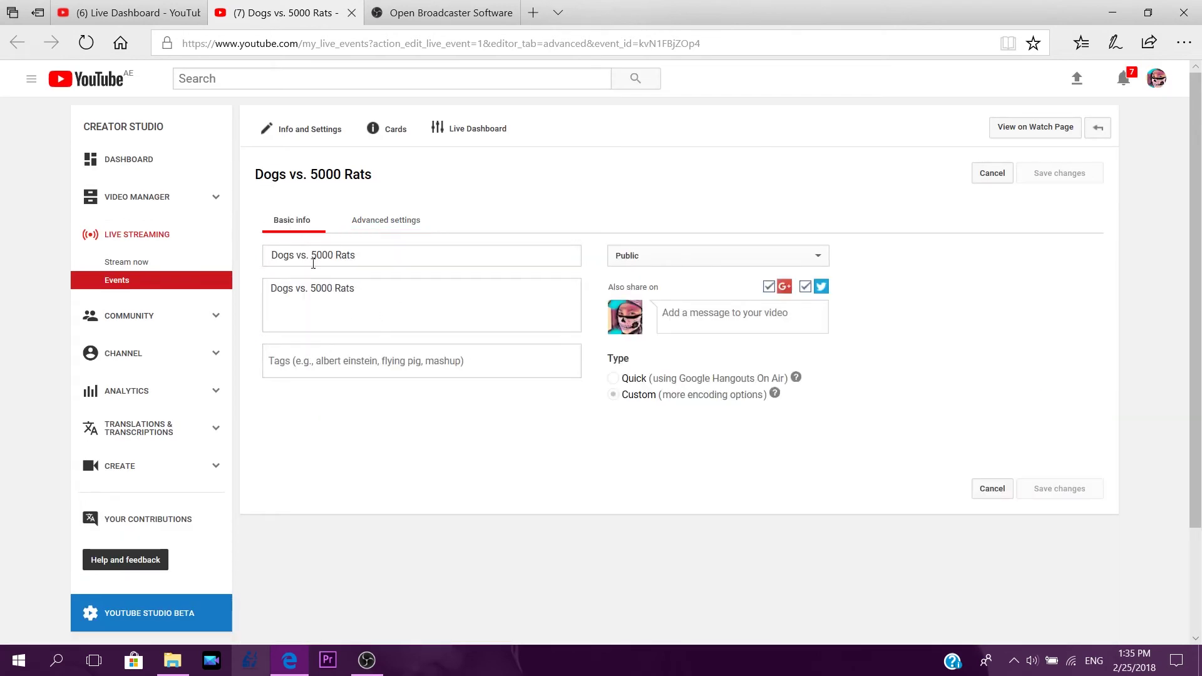
pyautogui.click(287, 361)
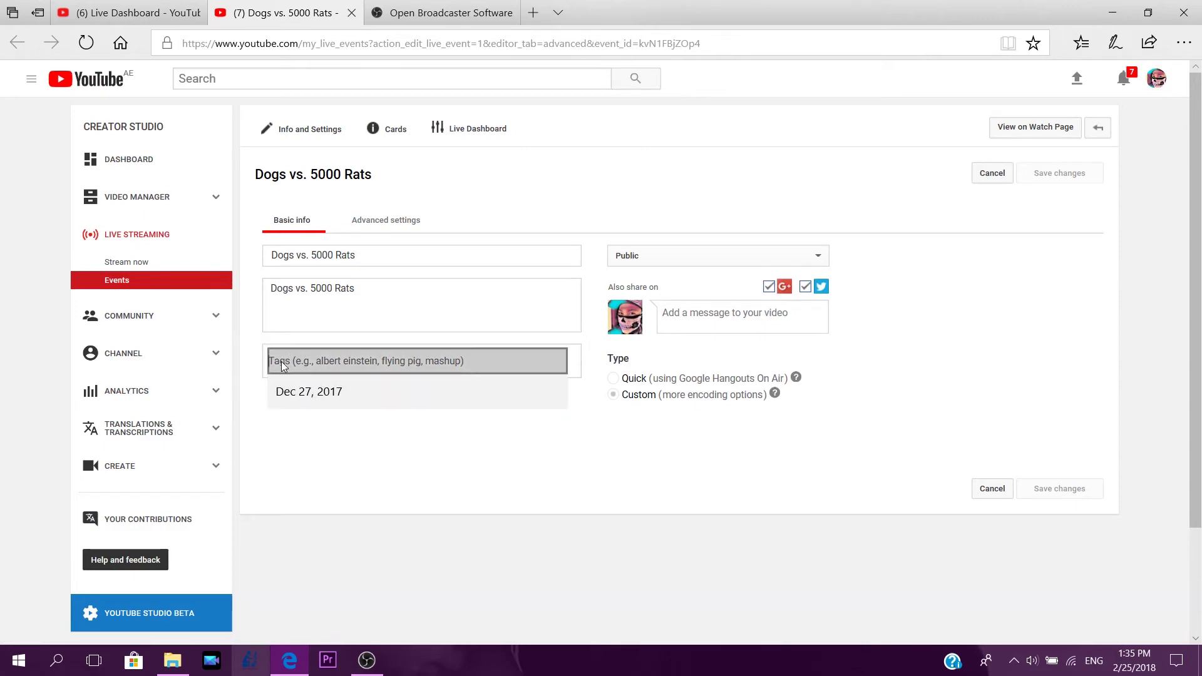
pyautogui.scroll(-1, 436, 512)
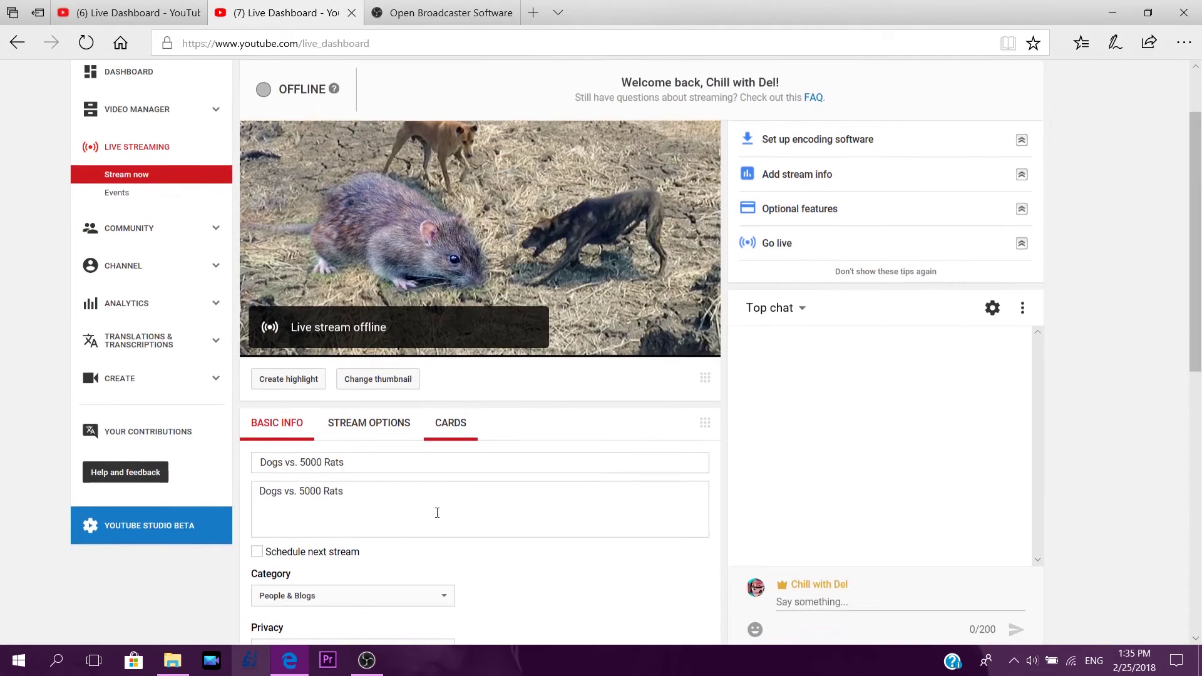
pyautogui.scroll(1, 437, 512)
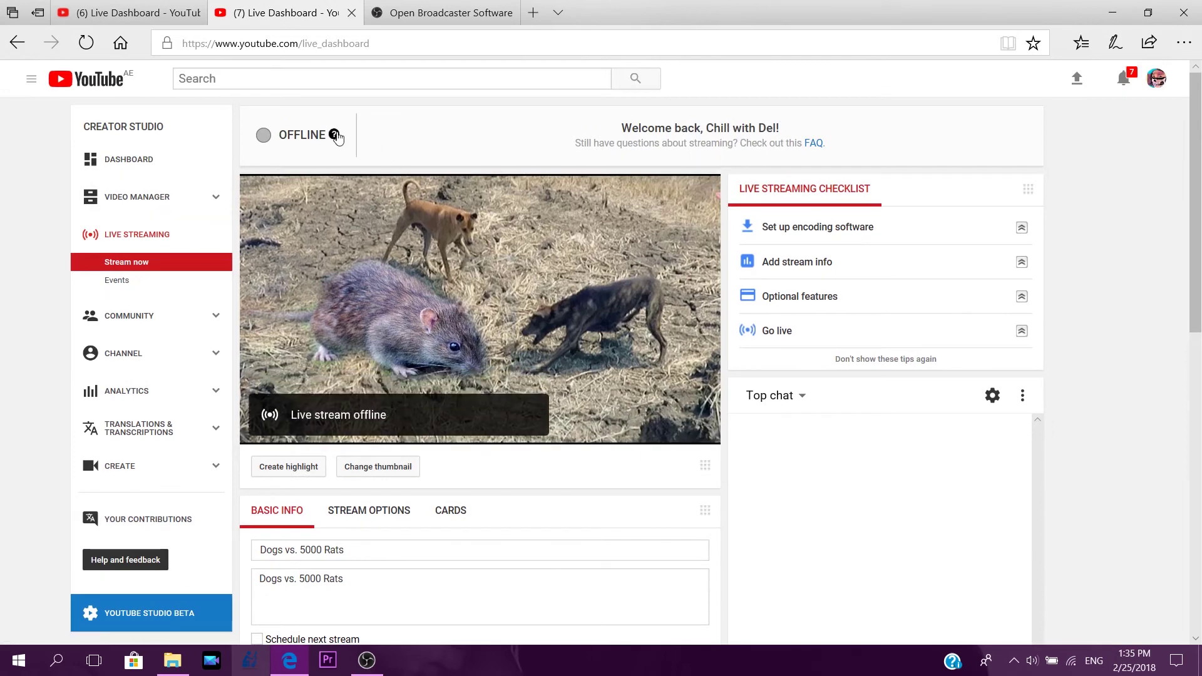
# - Switch between OBS Studio and the YouTube dashboard, ending with OBS in front
pyautogui.click(366, 661)
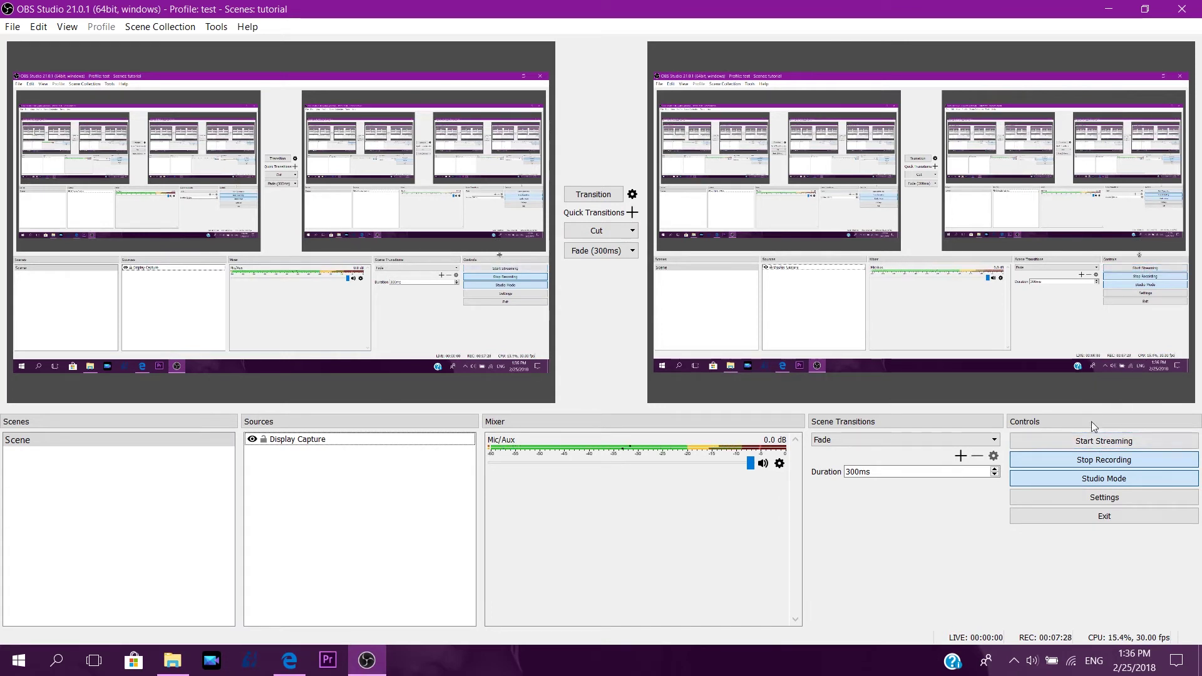
pyautogui.click(289, 661)
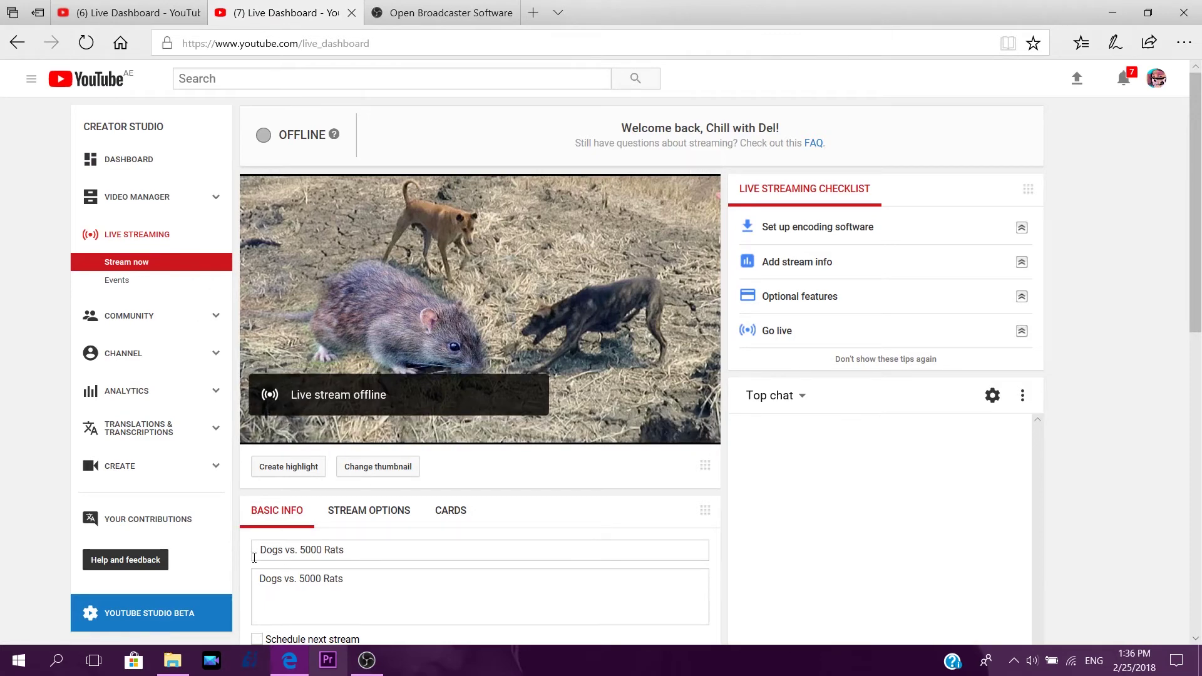
pyautogui.click(367, 660)
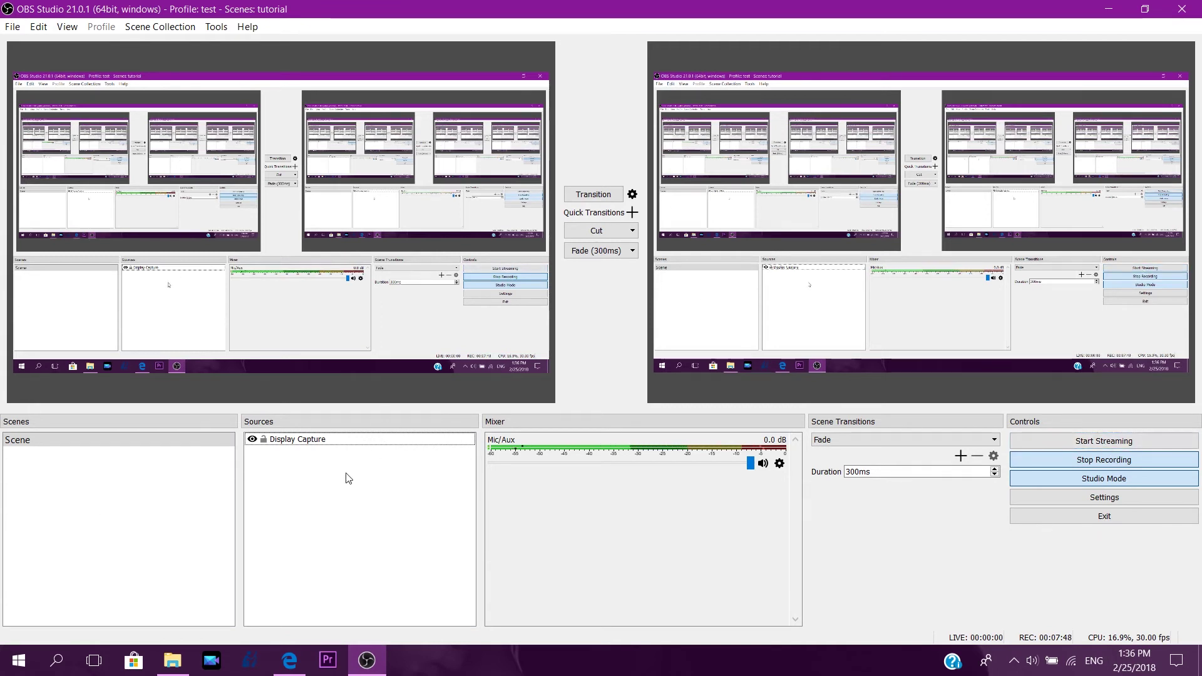
pyautogui.click(140, 29)
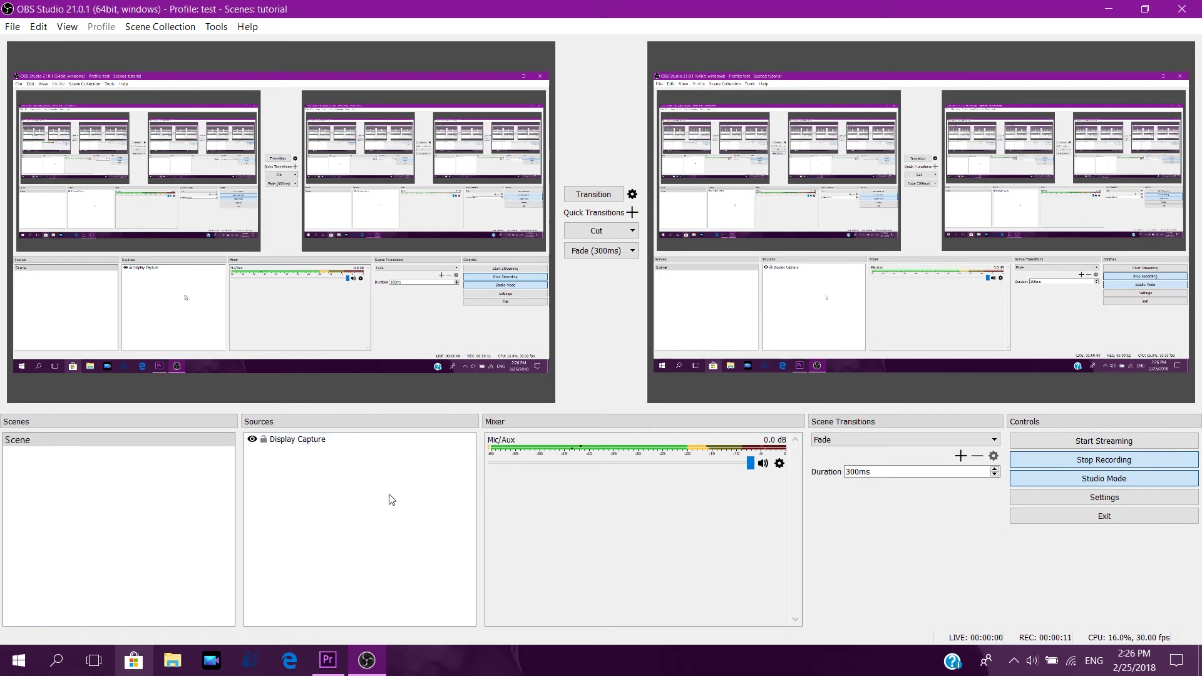
# - Add a default Video Capture Device named WEBCAM and drag it to the preview's lower left
pyautogui.rightClick(354, 501)
pyautogui.moveTo(423, 509)
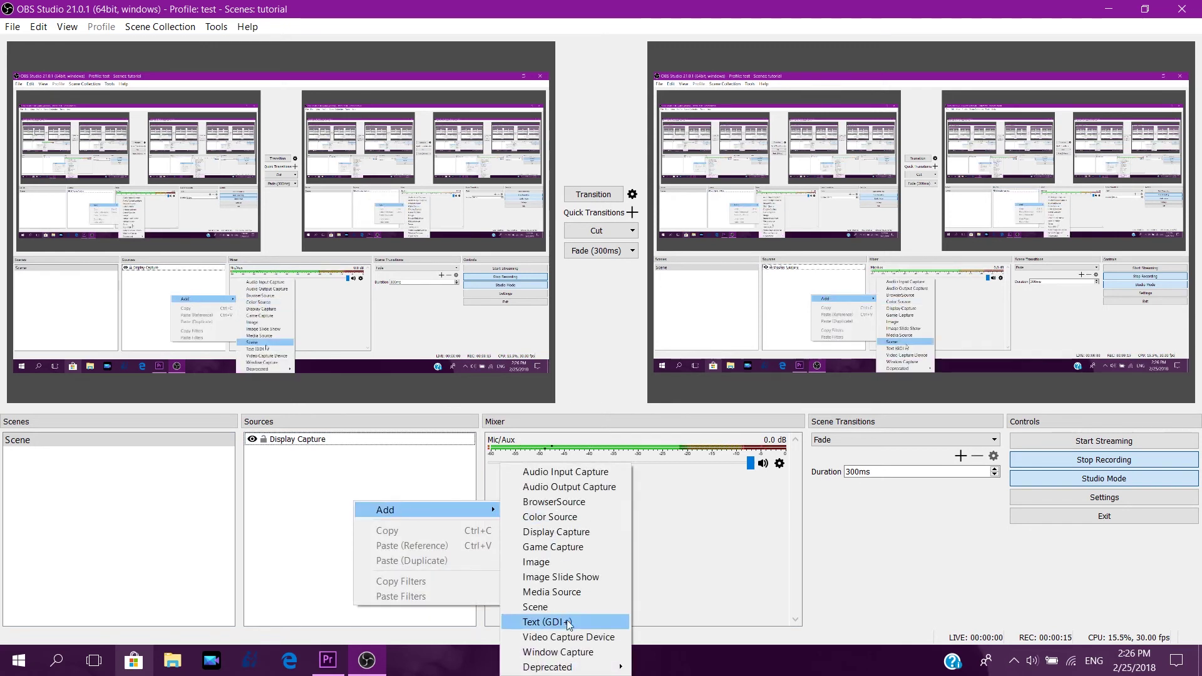
pyautogui.click(564, 639)
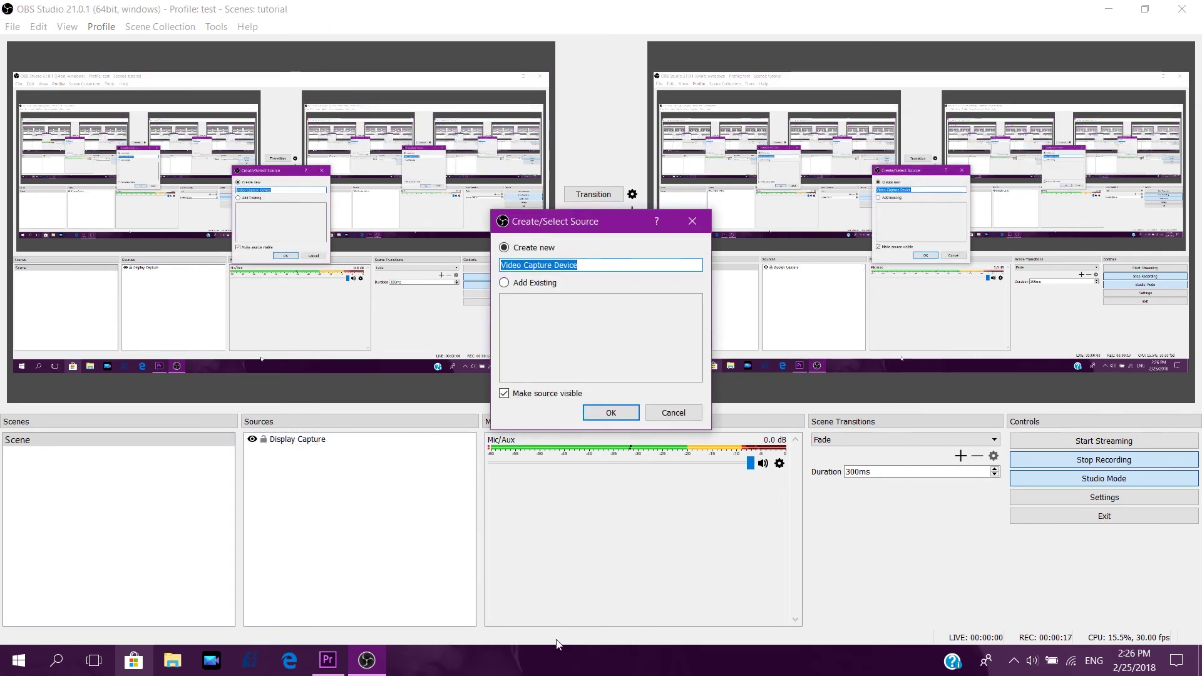
pyautogui.write('WEBCAM')
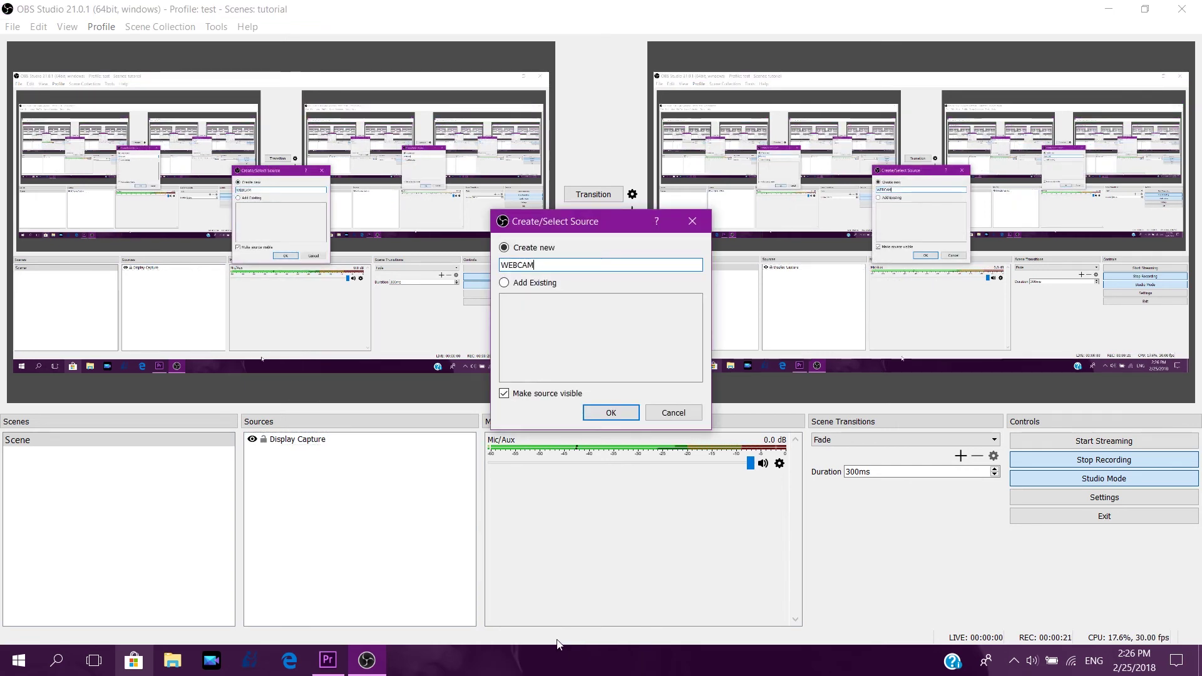
pyautogui.press('Return')
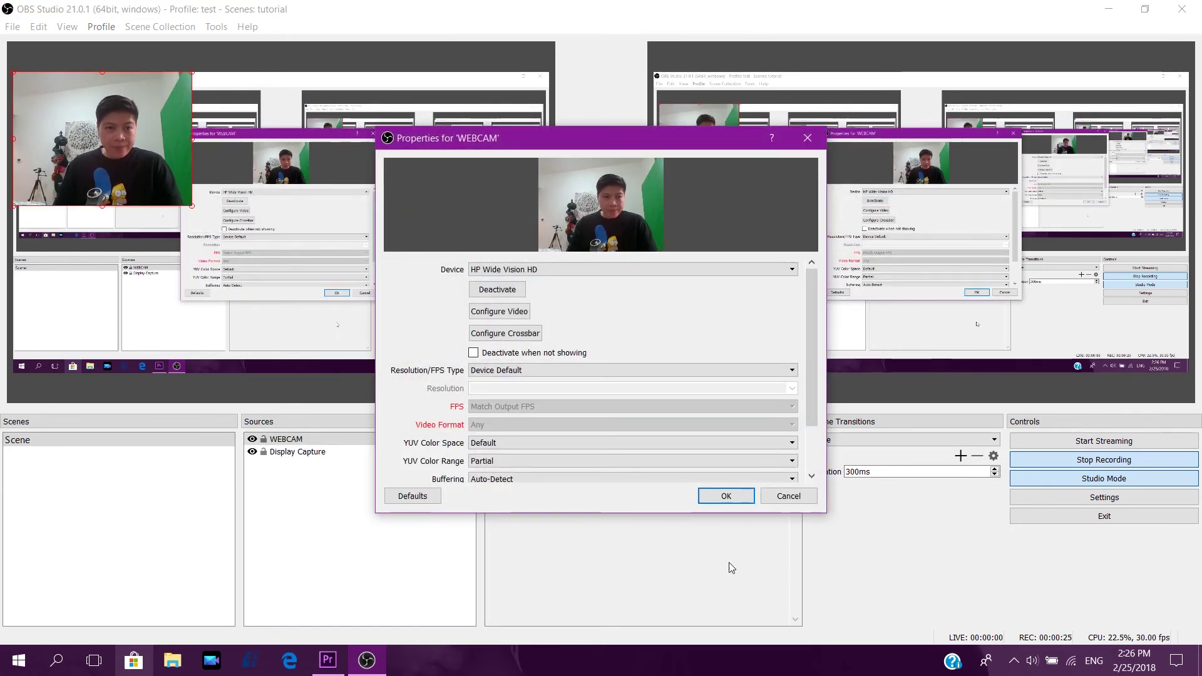
pyautogui.click(723, 498)
pyautogui.moveTo(120, 164); pyautogui.dragTo(110, 316)
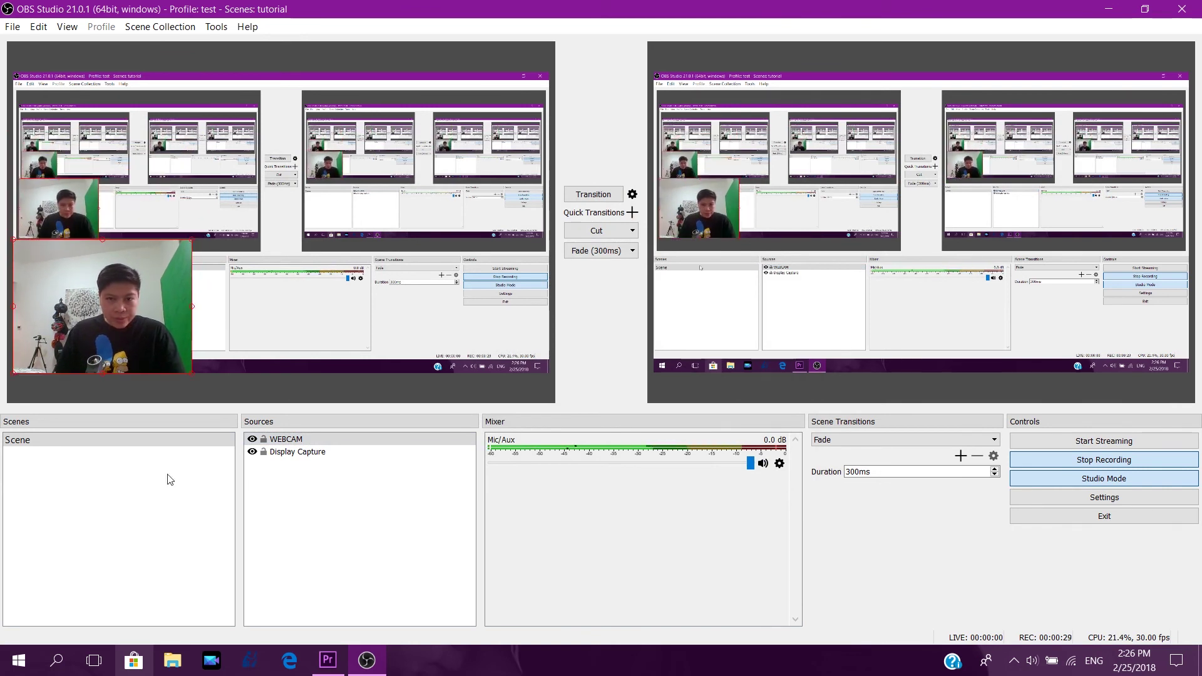
pyautogui.click(369, 518)
# - Add a Text (GDI+) source reading 'CHILL WITH DEL' with black text colour
pyautogui.rightClick(367, 528)
pyautogui.moveTo(395, 532)
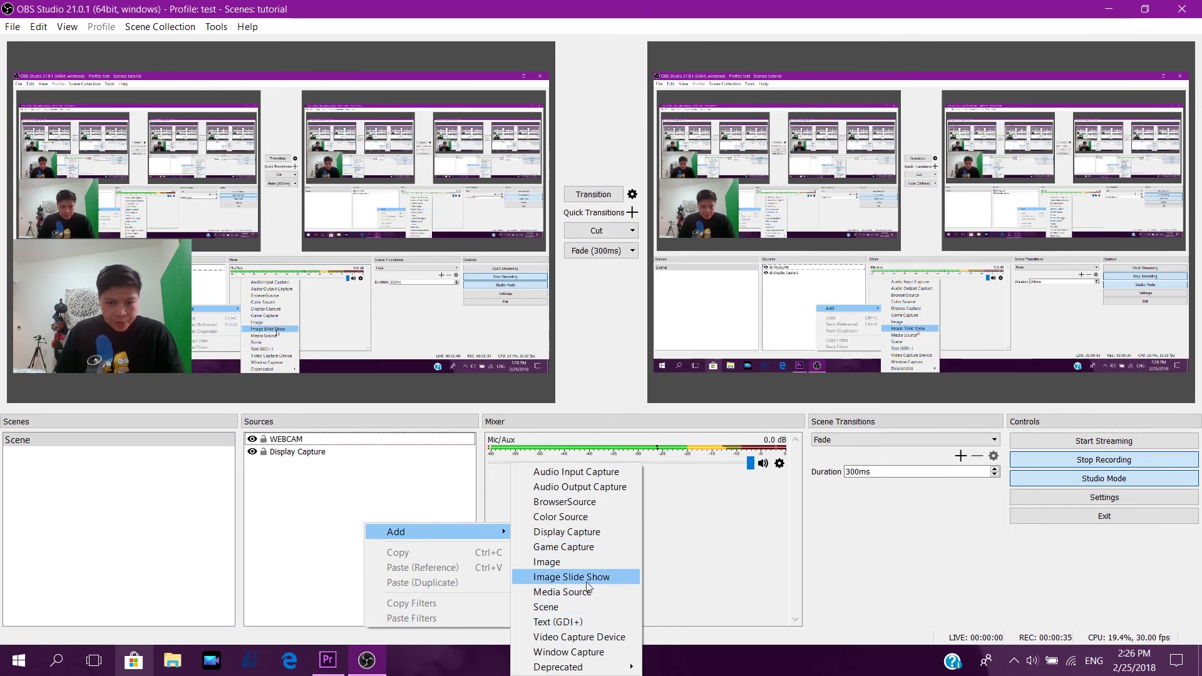
pyautogui.click(558, 622)
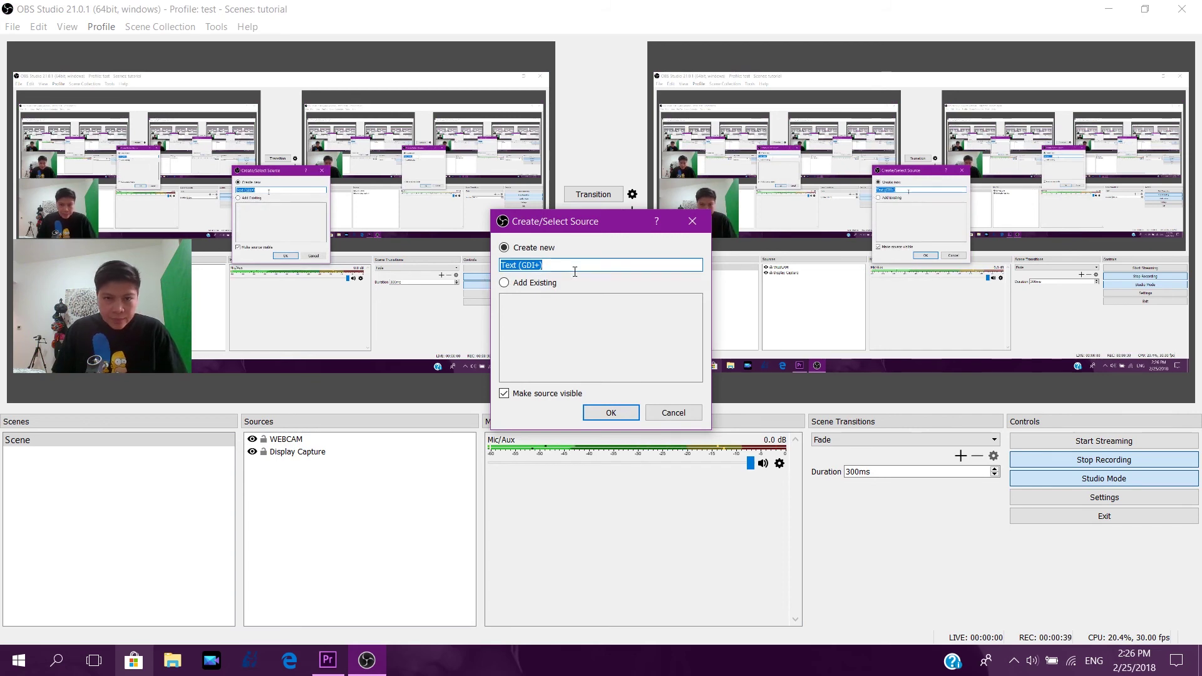
pyautogui.click(602, 411)
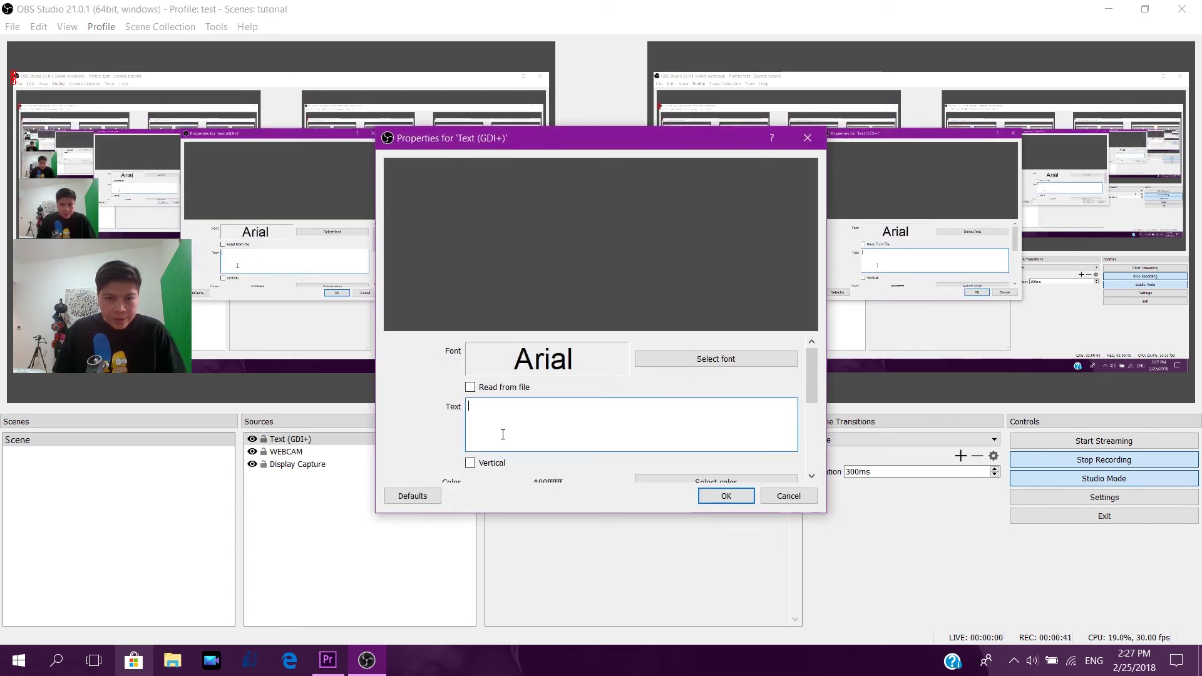
pyautogui.write('CHI')
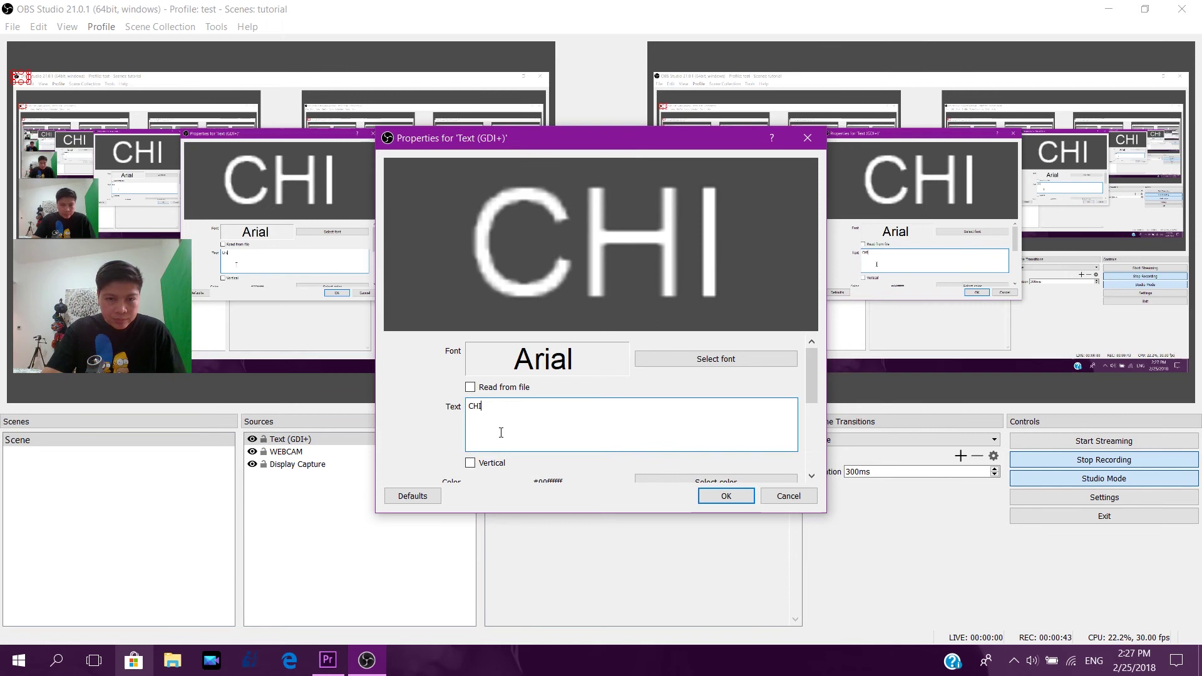
pyautogui.write('LL')
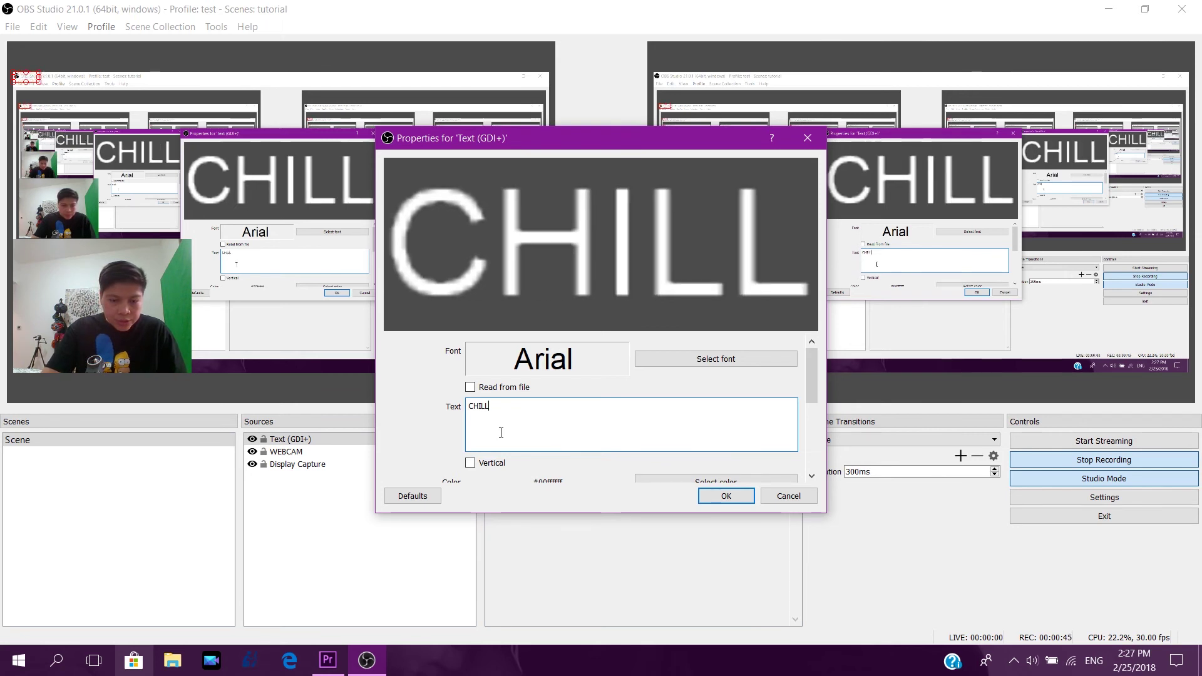
pyautogui.write(' WITH DEL')
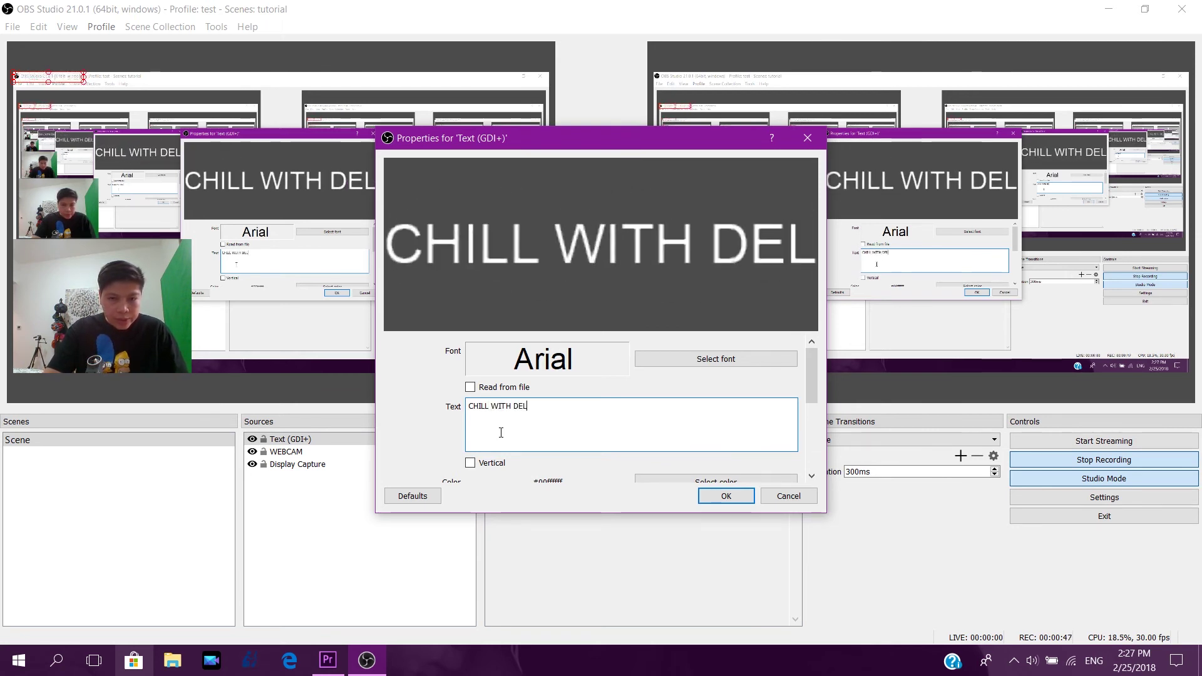
pyautogui.moveTo(812, 377); pyautogui.dragTo(818, 406)
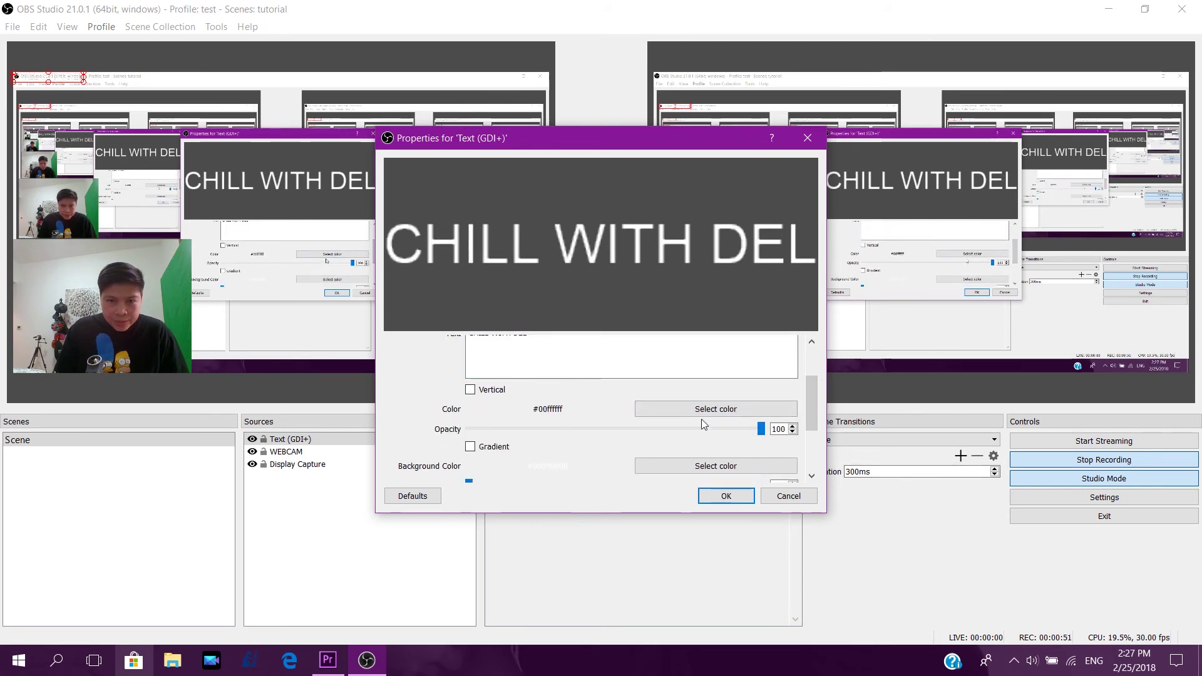
pyautogui.click(707, 408)
pyautogui.click(452, 224)
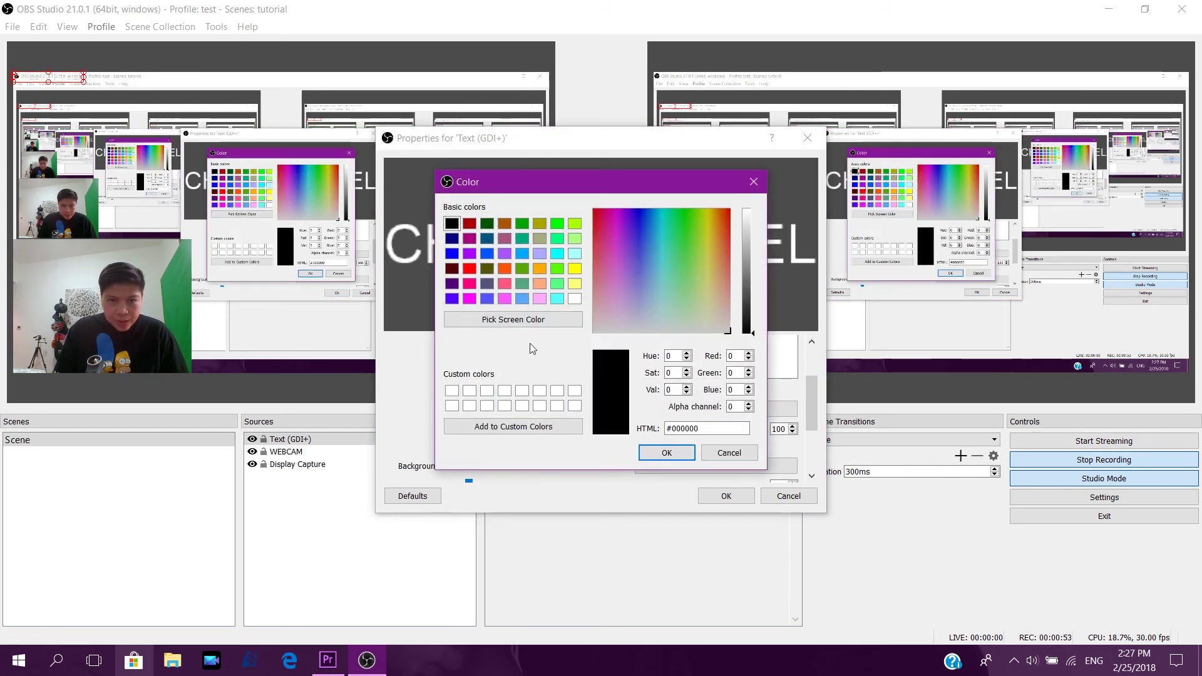
pyautogui.click(665, 453)
pyautogui.click(725, 496)
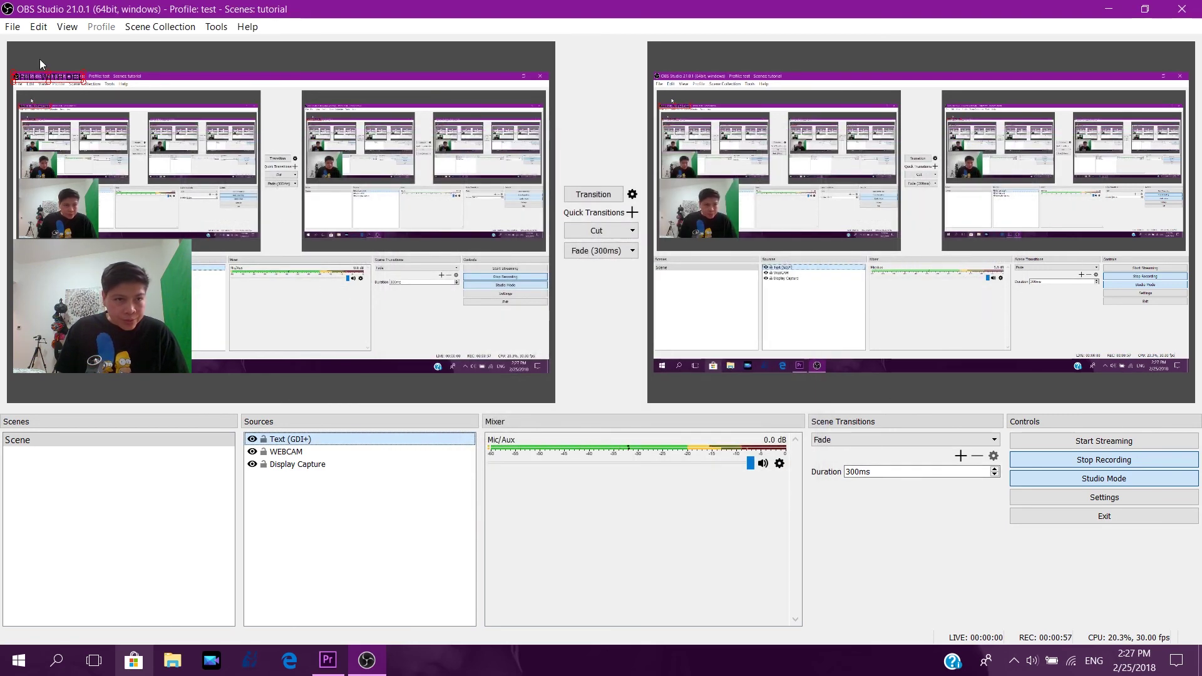
# - Move the text to the lower middle, transition it live, and narrow the webcam
pyautogui.moveTo(71, 81)
pyautogui.mouseDown()
pyautogui.moveTo(298, 344)
pyautogui.moveTo(472, 307)
pyautogui.moveTo(386, 330)
pyautogui.mouseUp()
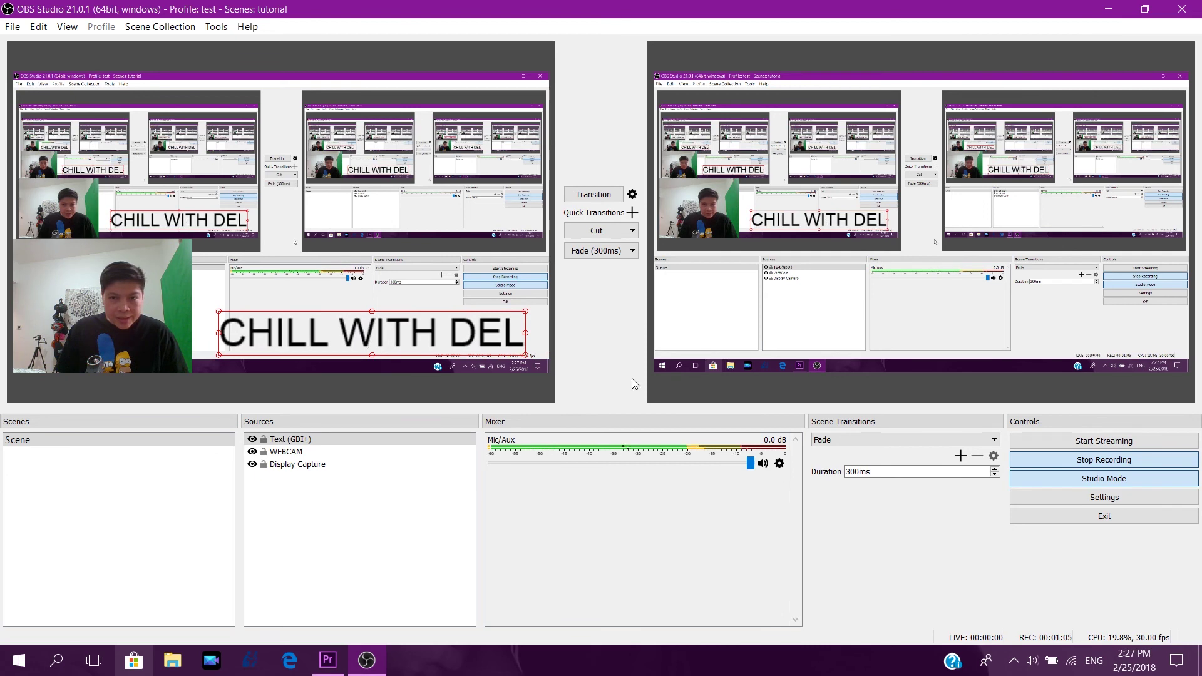
pyautogui.click(582, 196)
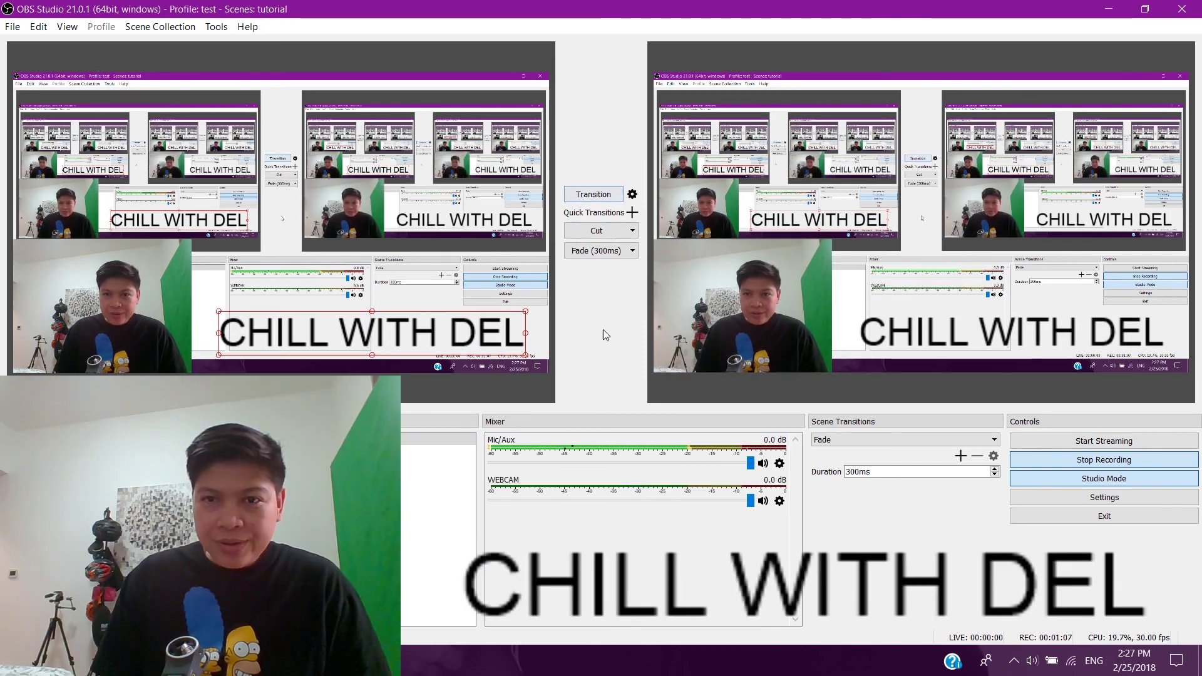
pyautogui.click(65, 289)
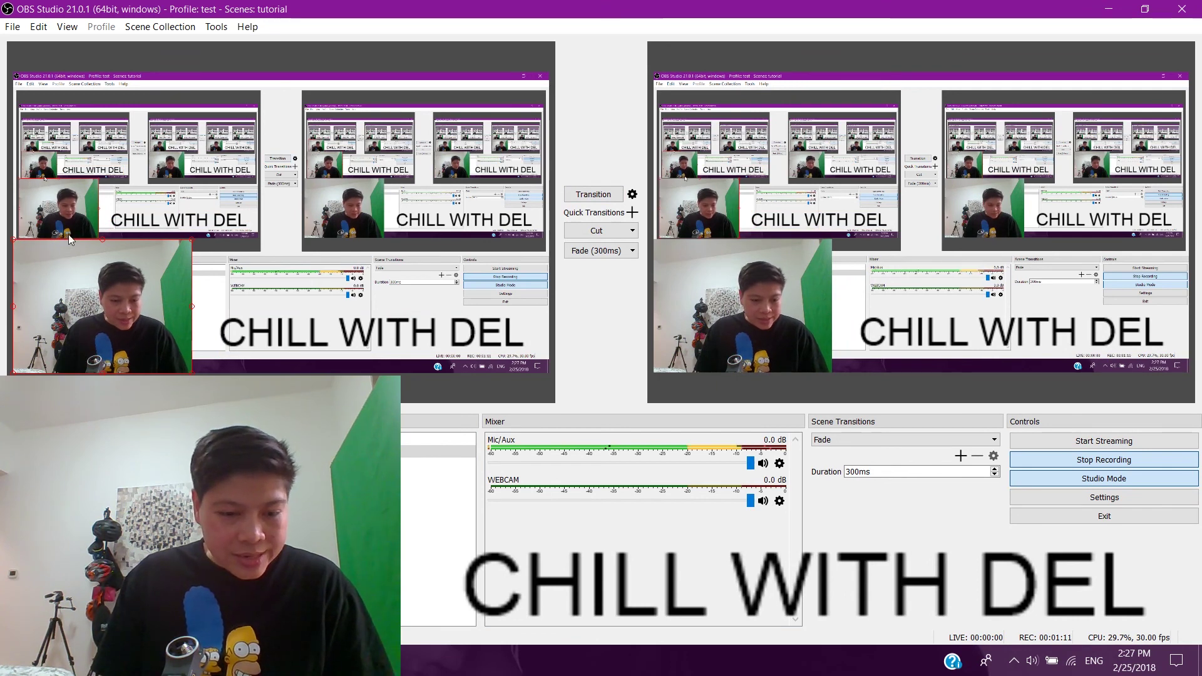
pyautogui.moveTo(14, 240); pyautogui.dragTo(49, 245)
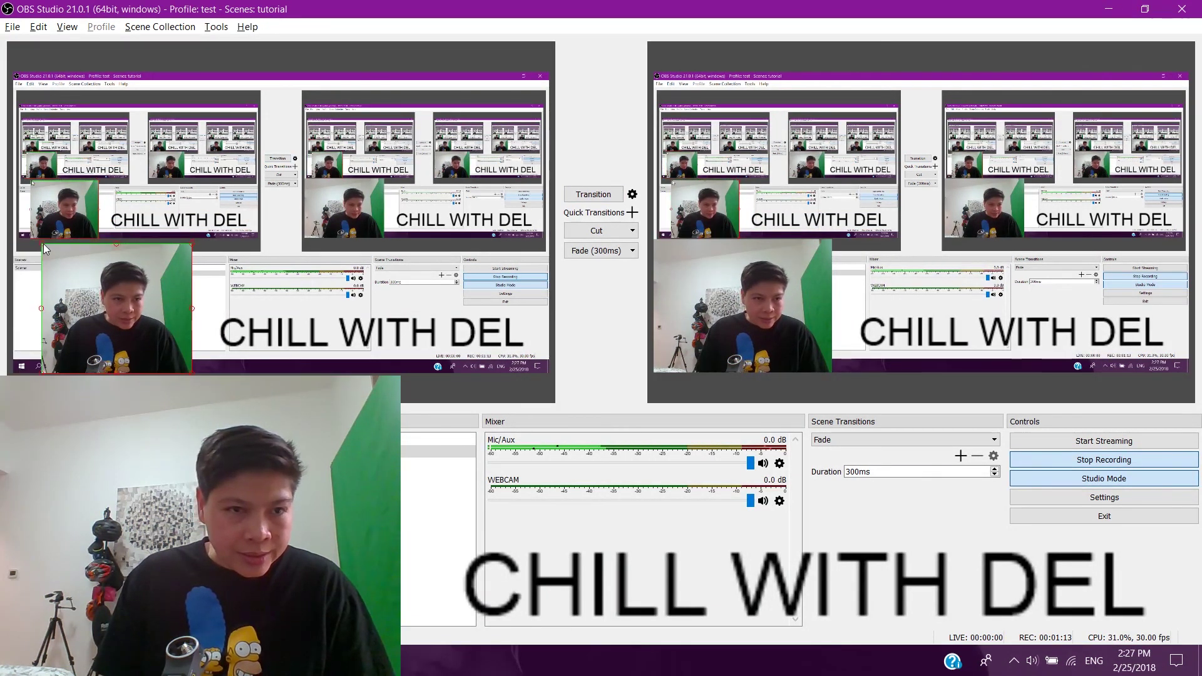
pyautogui.moveTo(168, 281)
pyautogui.mouseDown()
pyautogui.moveTo(129, 282)
pyautogui.moveTo(158, 256)
pyautogui.mouseUp()
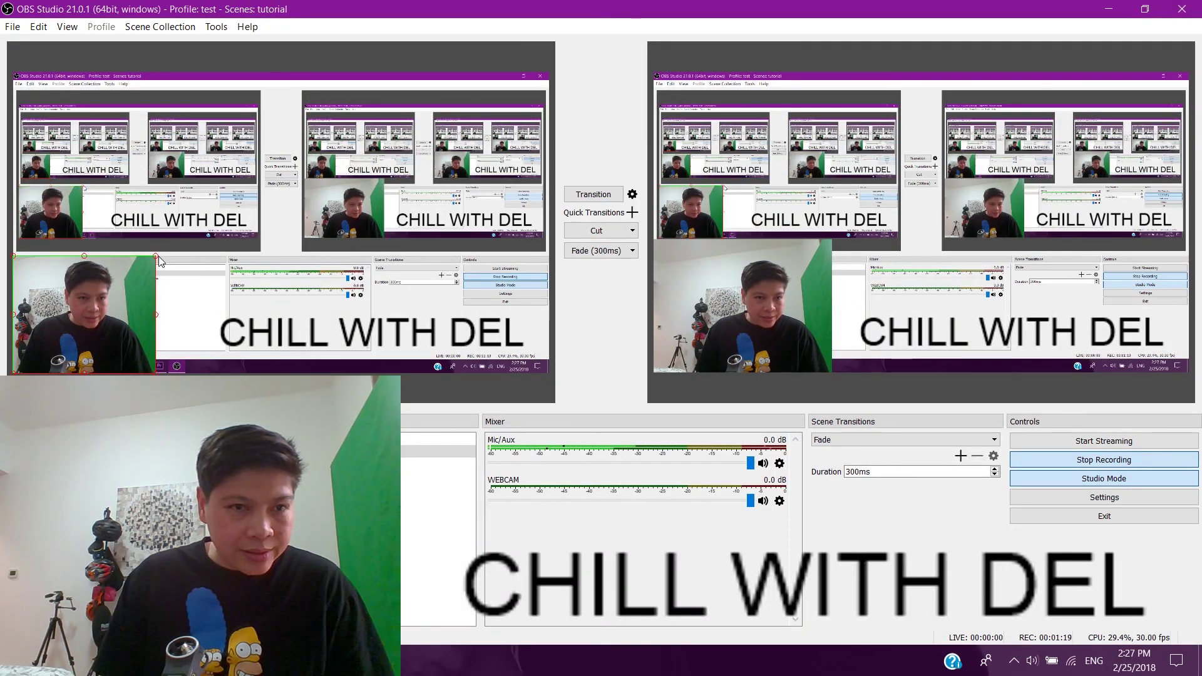
pyautogui.click(210, 312)
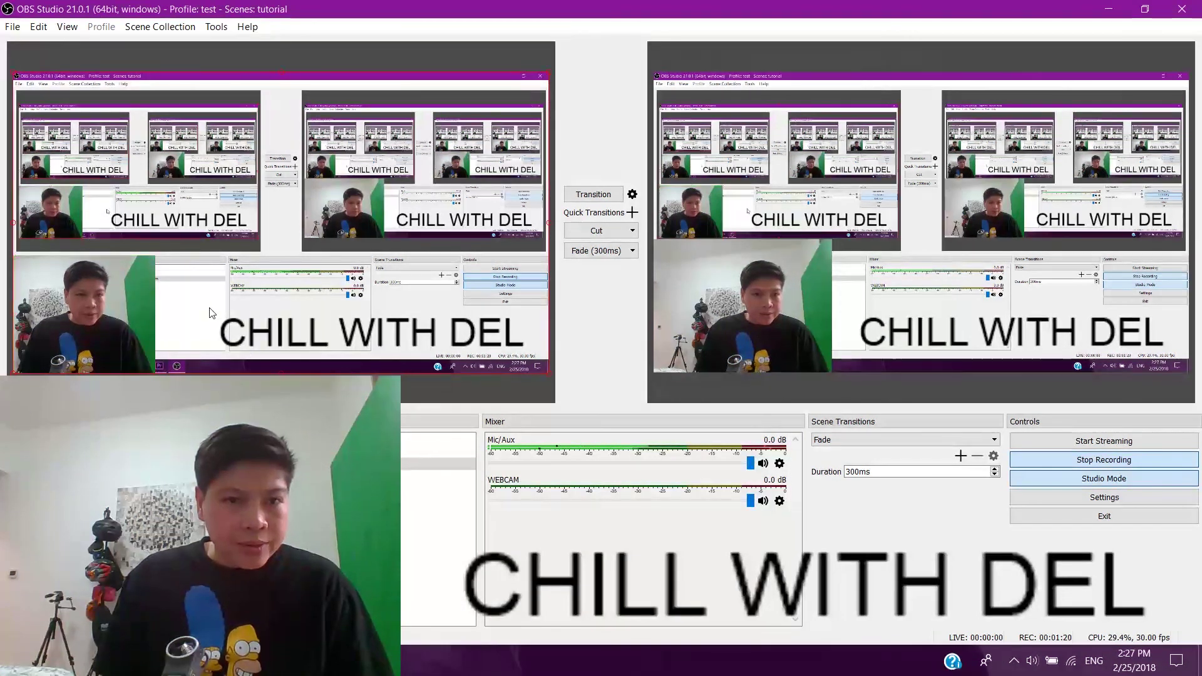
# - Enlarge the CHILL WITH DEL text and transition the layout to program
pyautogui.click(291, 345)
pyautogui.moveTo(219, 315); pyautogui.dragTo(187, 307)
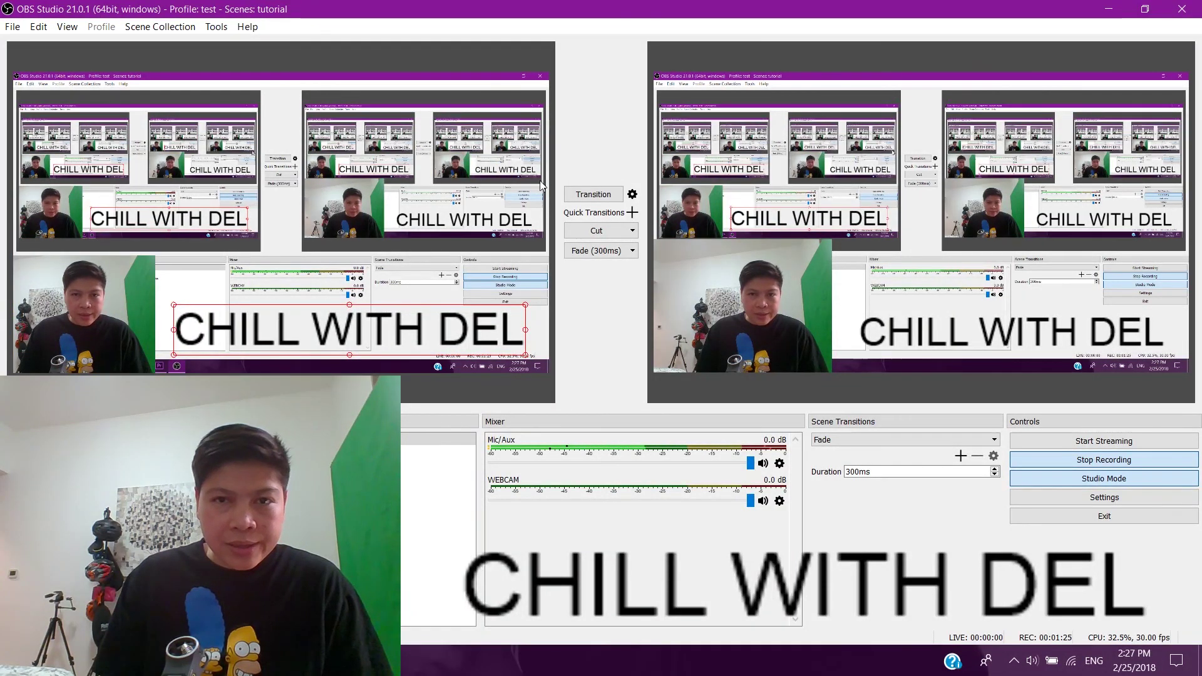
pyautogui.click(593, 194)
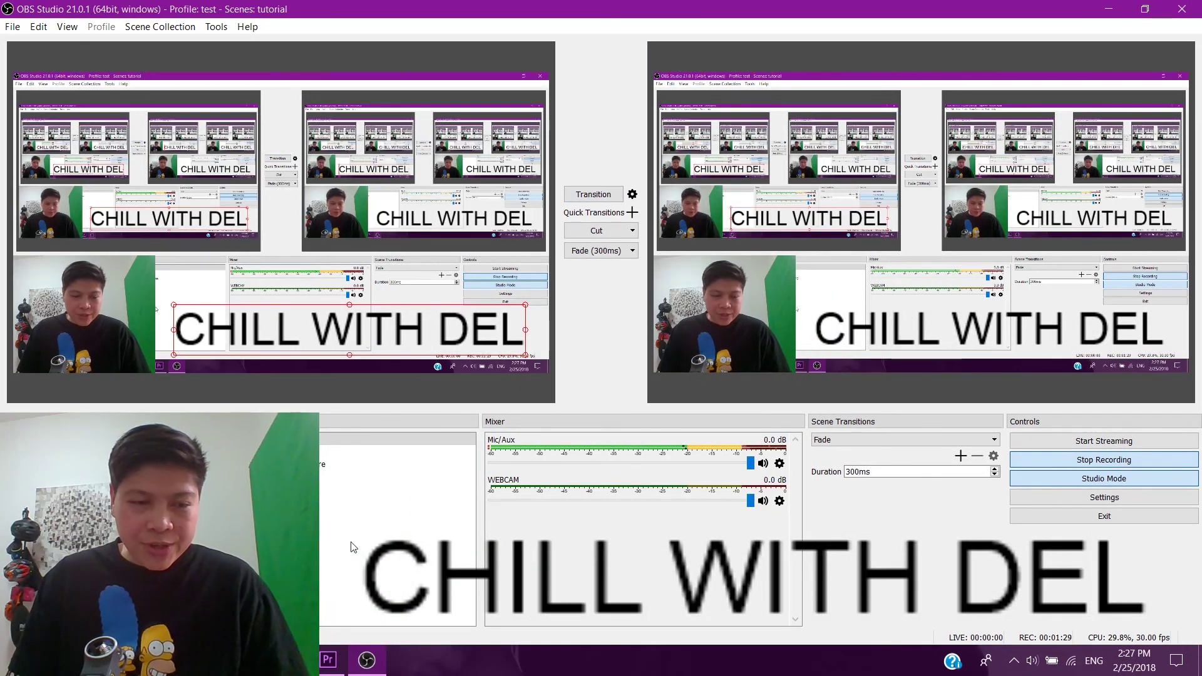
# - Bring up the Sources panel context menu and point to Add to show the source types
pyautogui.rightClick(411, 533)
pyautogui.moveTo(443, 543)
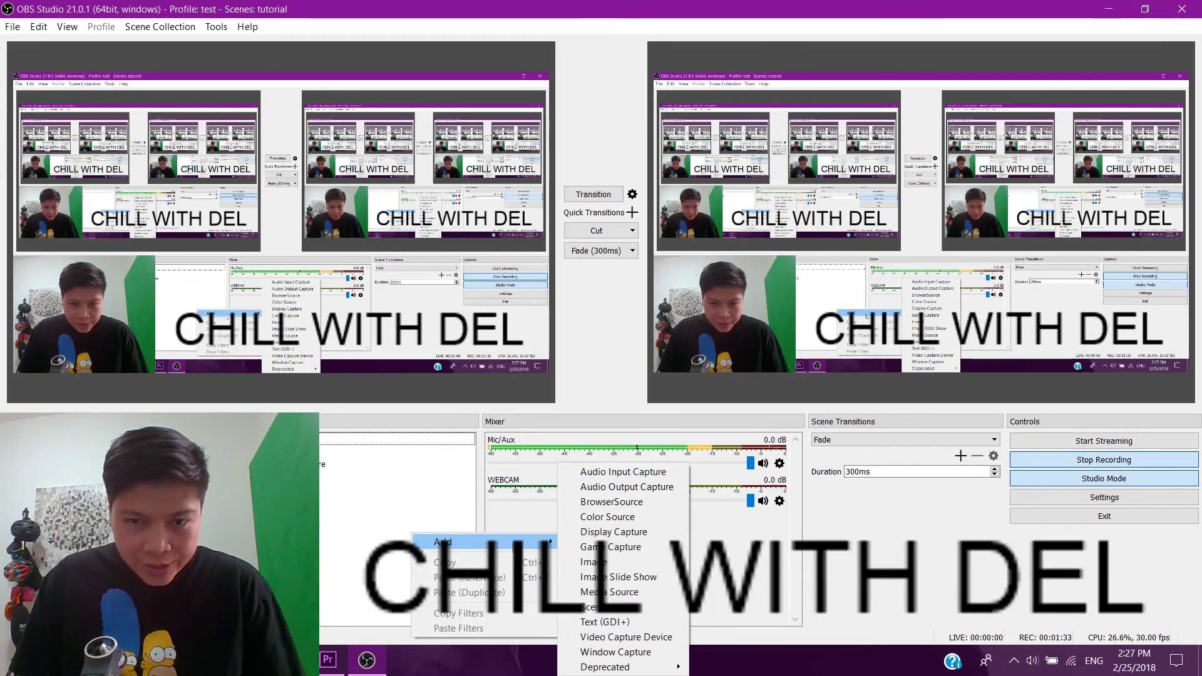